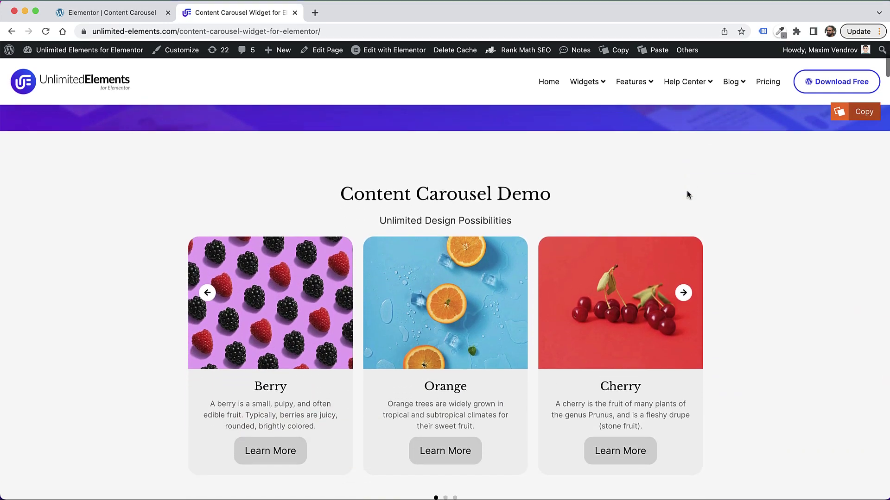
{"action": "scroll", "coordinate": [687, 195], "scroll_direction": "down", "scroll_amount": 1}
Step: Scroll to the demo carousel and advance it five cards until Kiwi, Strawberry and Lemon show
{"action": "left_click", "coordinate": [684, 241]}
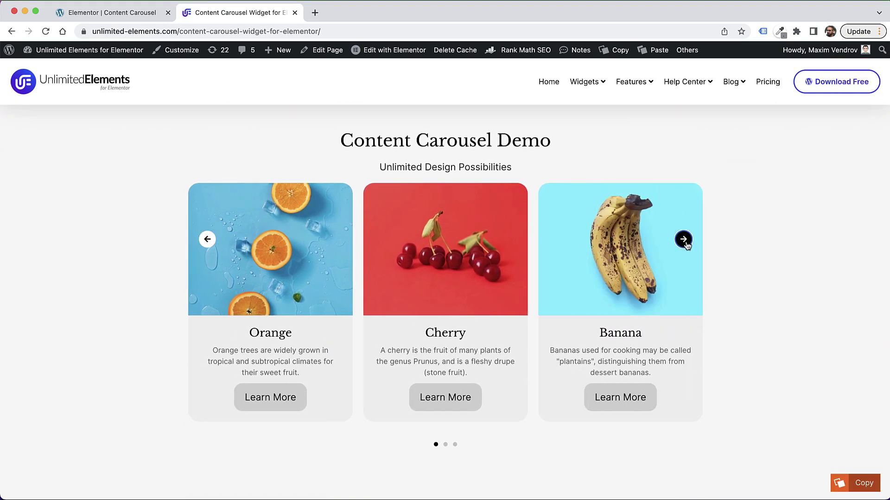
{"action": "left_click", "coordinate": [684, 240]}
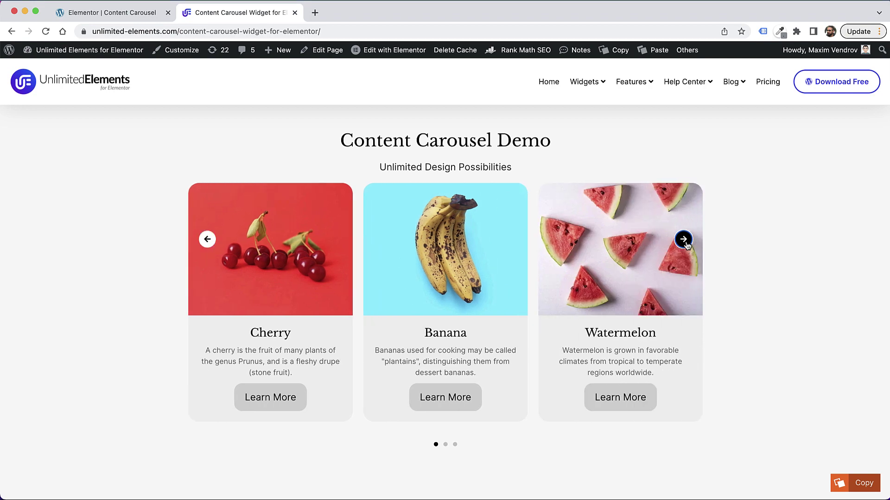
{"action": "left_click", "coordinate": [684, 240]}
{"action": "left_click", "coordinate": [684, 240]}
{"action": "left_click", "coordinate": [684, 240]}
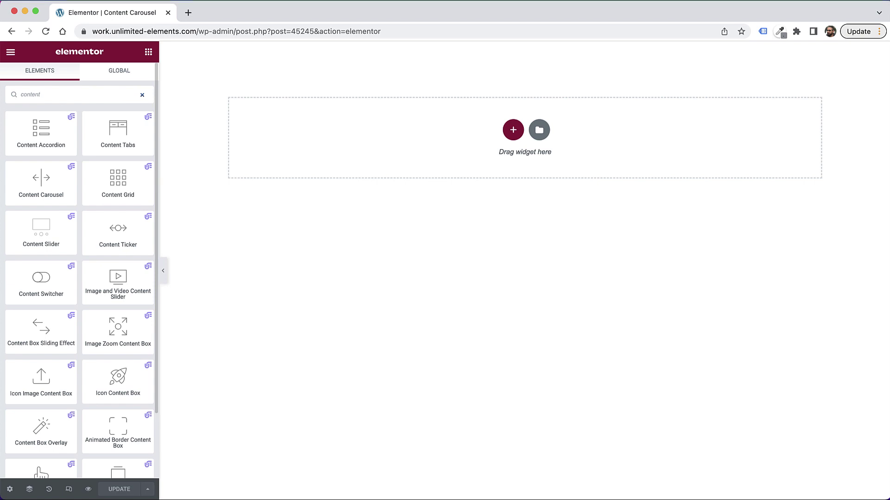
Step: Drop the Content Carousel widget found by searching 'card' into the section, then click through its arrows and dots
{"action": "type", "text": "card"}
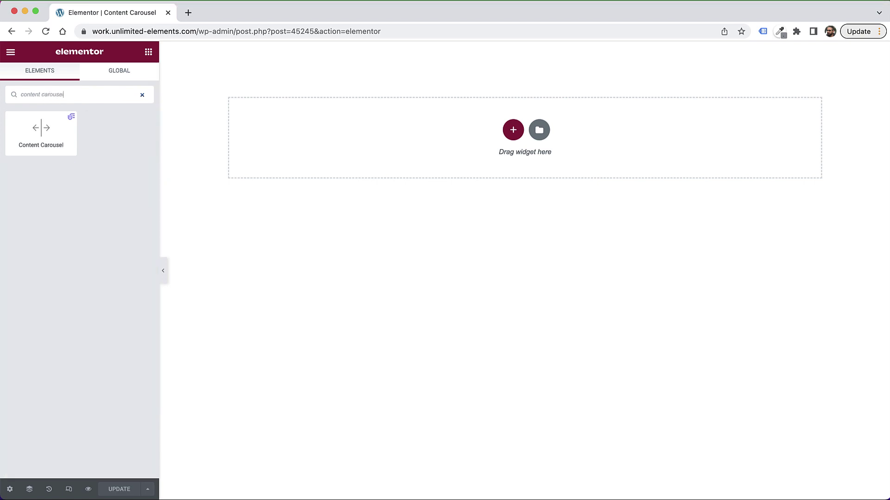
{"action": "left_click_drag", "start_coordinate": [51, 143], "coordinate": [486, 171]}
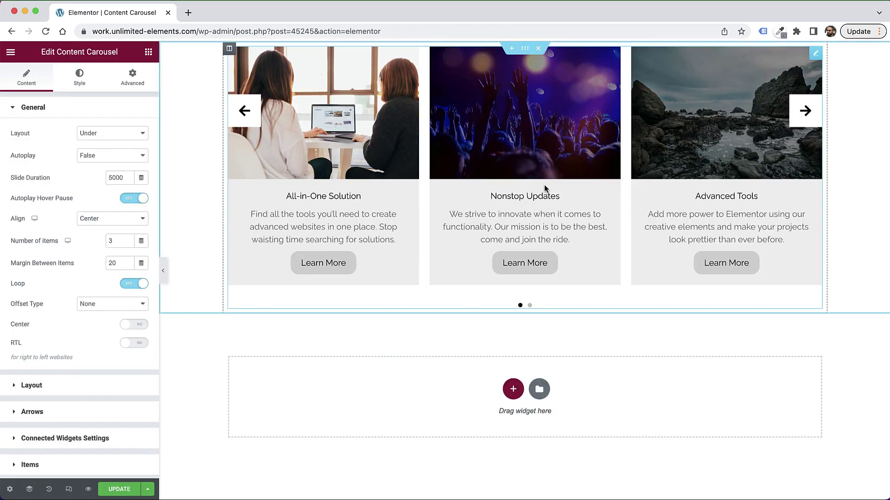
{"action": "left_click", "coordinate": [805, 113]}
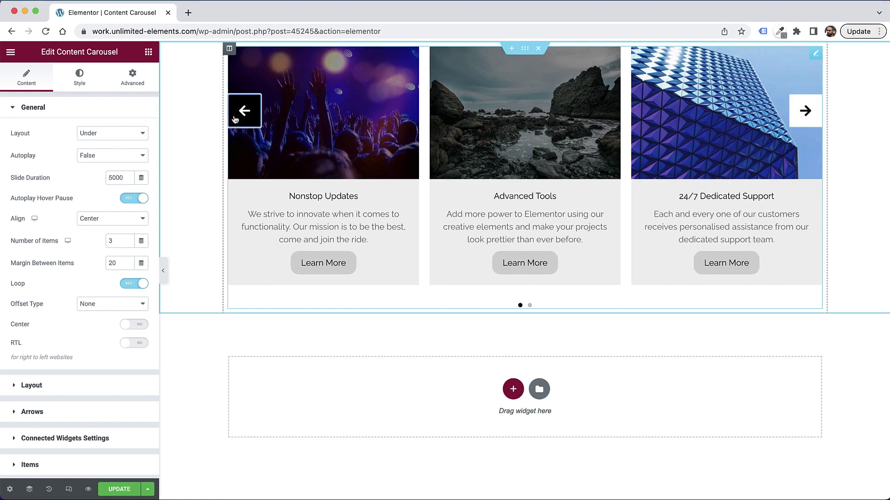
{"action": "left_click", "coordinate": [244, 110]}
{"action": "left_click", "coordinate": [530, 306]}
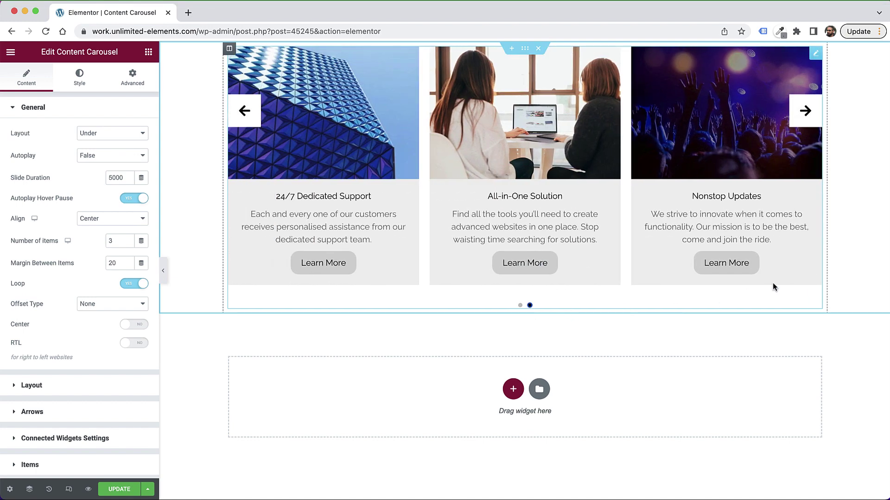
{"action": "left_click", "coordinate": [804, 124]}
{"action": "left_click", "coordinate": [805, 114]}
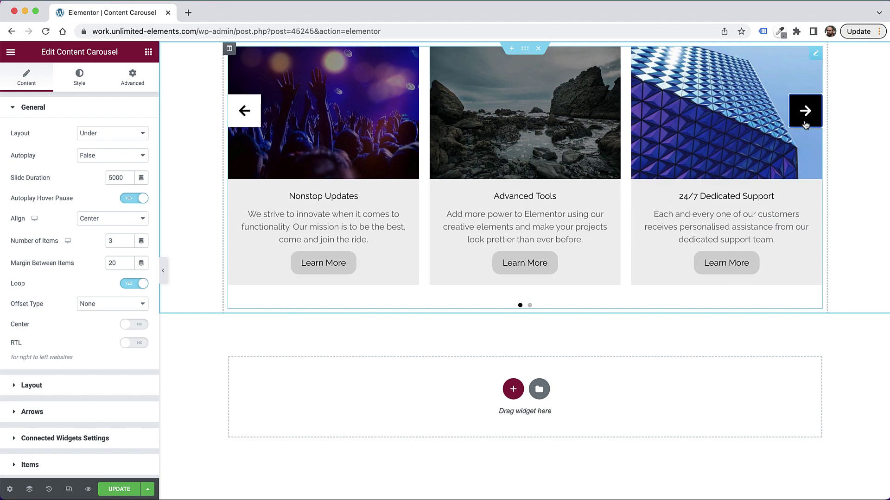
{"action": "left_click", "coordinate": [107, 138]}
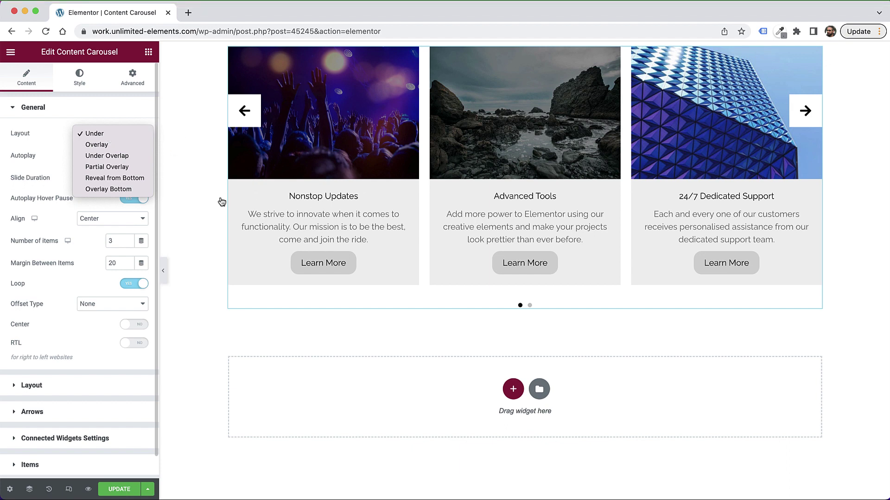
{"action": "left_click", "coordinate": [112, 145]}
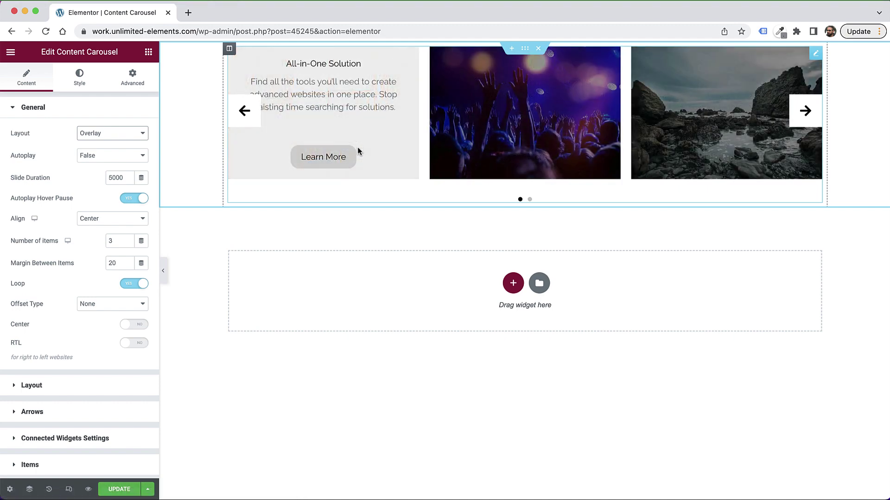
{"action": "left_click", "coordinate": [117, 135]}
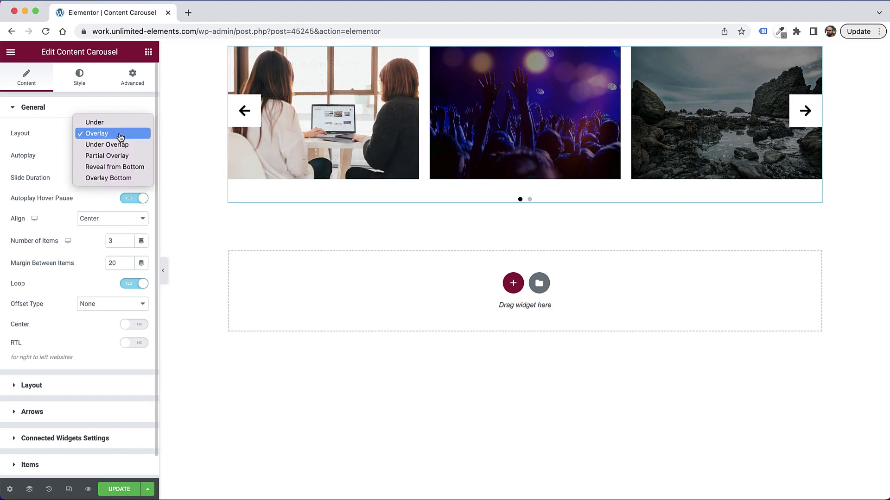
{"action": "left_click", "coordinate": [105, 131]}
{"action": "key", "text": "Down"}
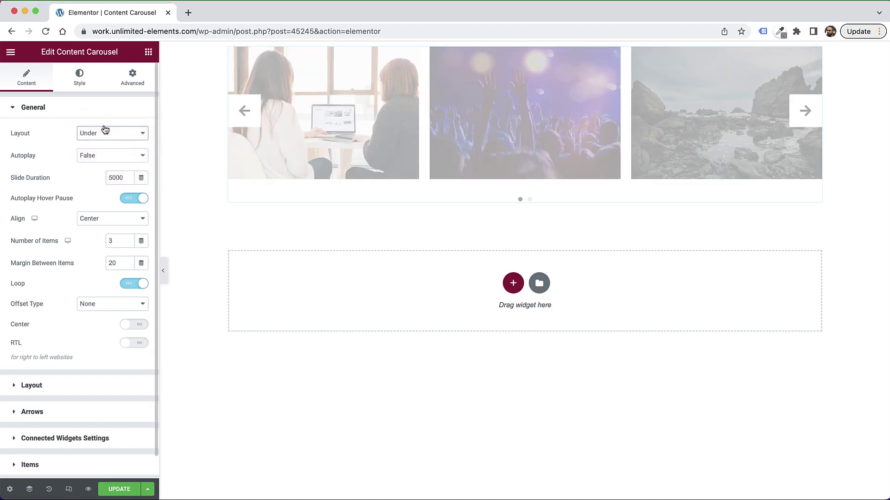
{"action": "left_click", "coordinate": [91, 136]}
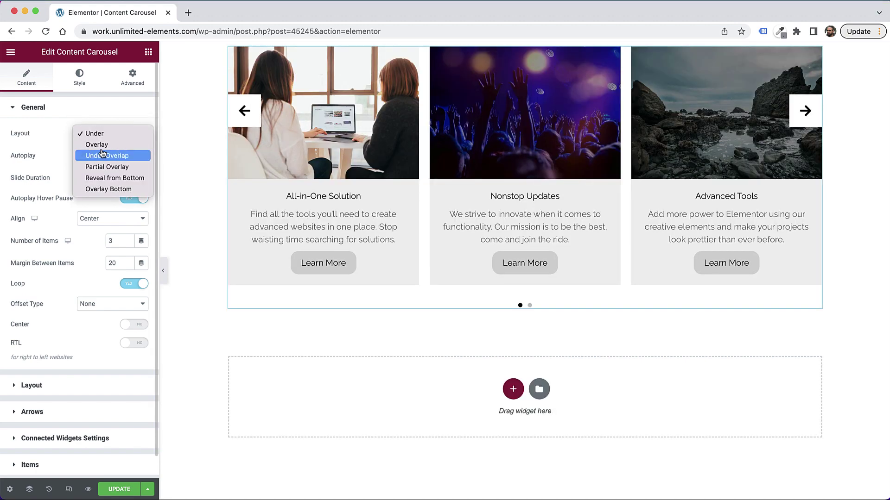
{"action": "left_click", "coordinate": [48, 132]}
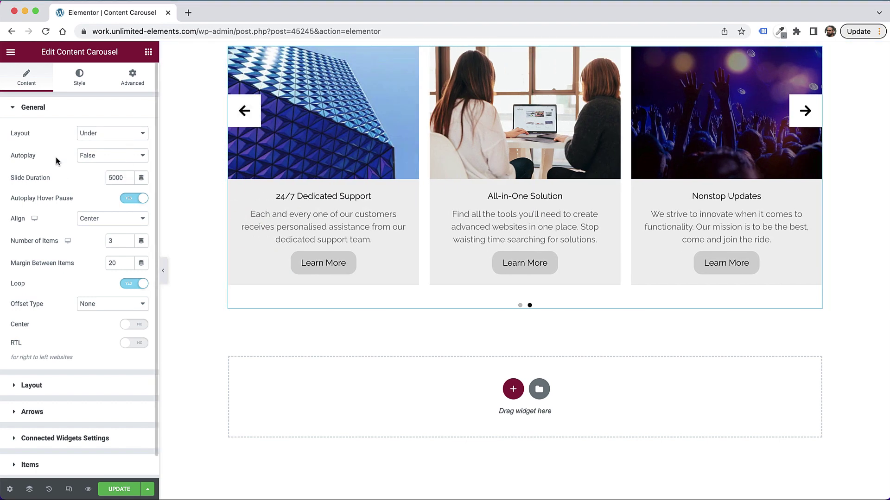
Step: Set Autoplay to True and change Slide Duration from 5000 to 2000
{"action": "left_click", "coordinate": [96, 158]}
{"action": "left_click", "coordinate": [92, 144]}
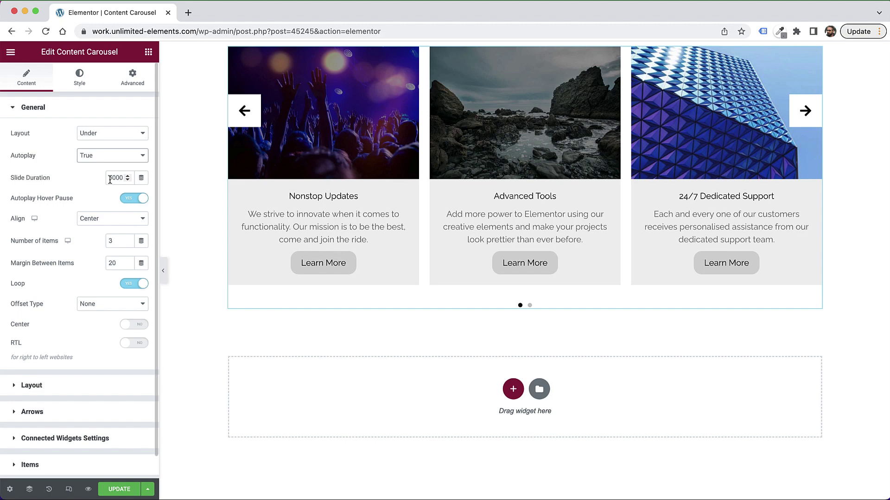
{"action": "left_click_drag", "start_coordinate": [111, 180], "coordinate": [98, 180]}
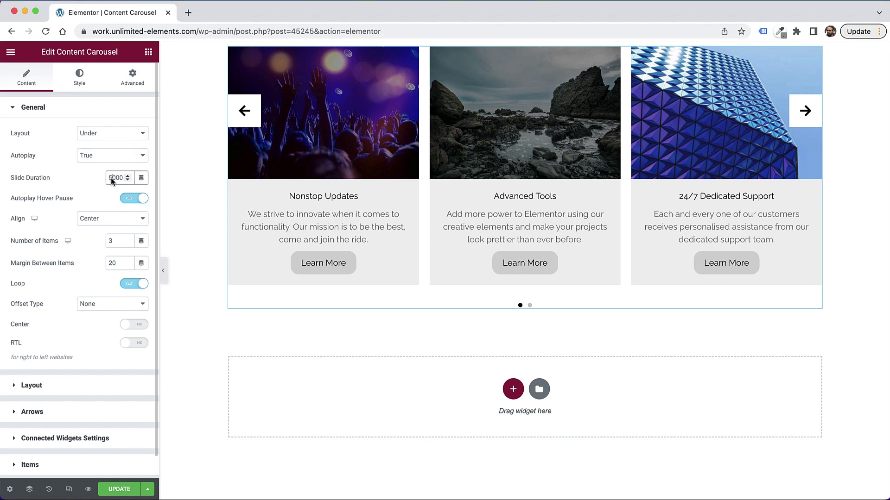
{"action": "type", "text": "2"}
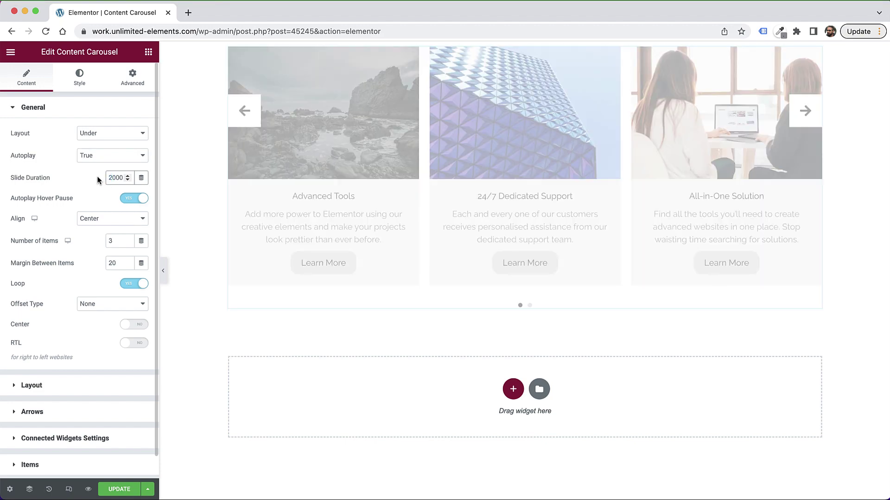
{"action": "left_click", "coordinate": [80, 180]}
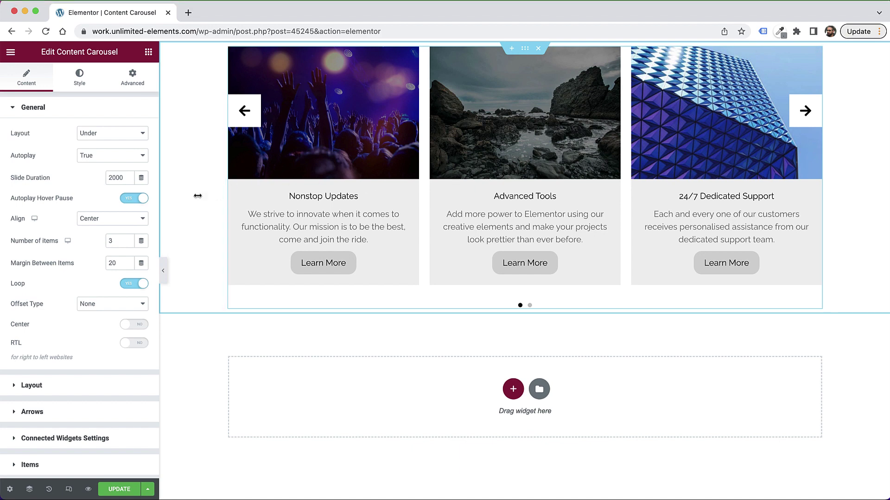
Step: Try Left alignment, revert to Center, and change Number of items from 3 to 2
{"action": "left_click", "coordinate": [116, 218]}
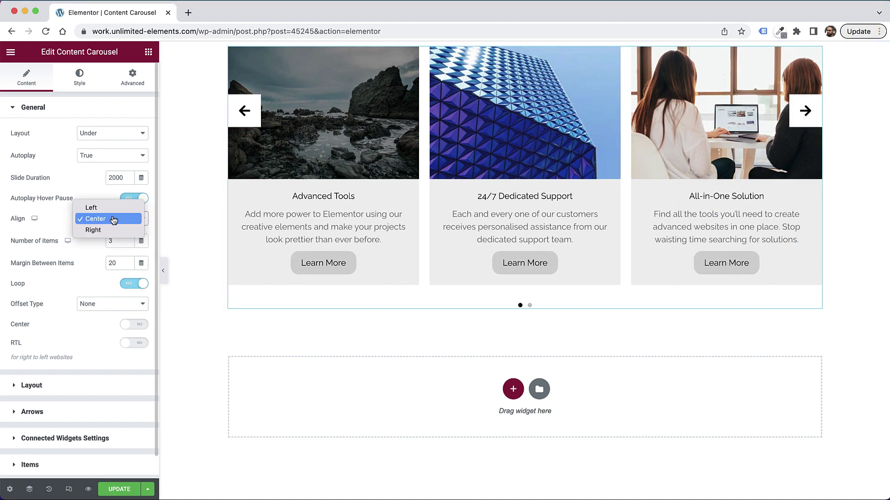
{"action": "left_click", "coordinate": [105, 208]}
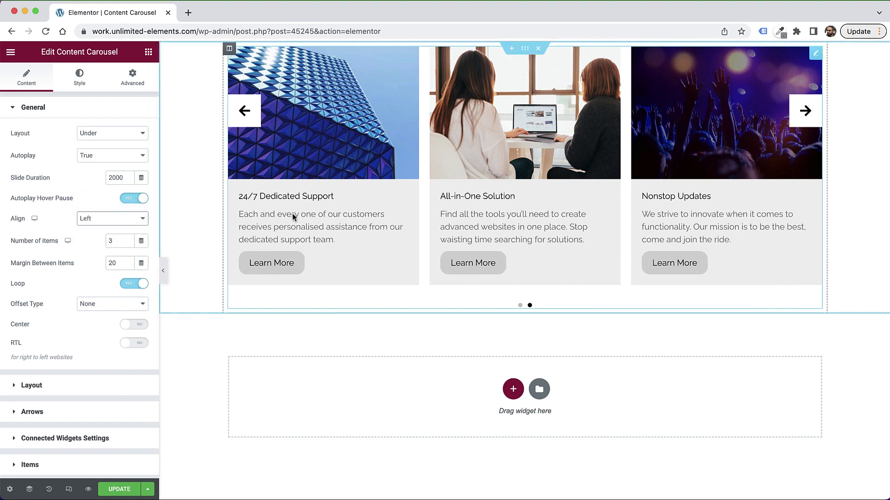
{"action": "left_click", "coordinate": [116, 218]}
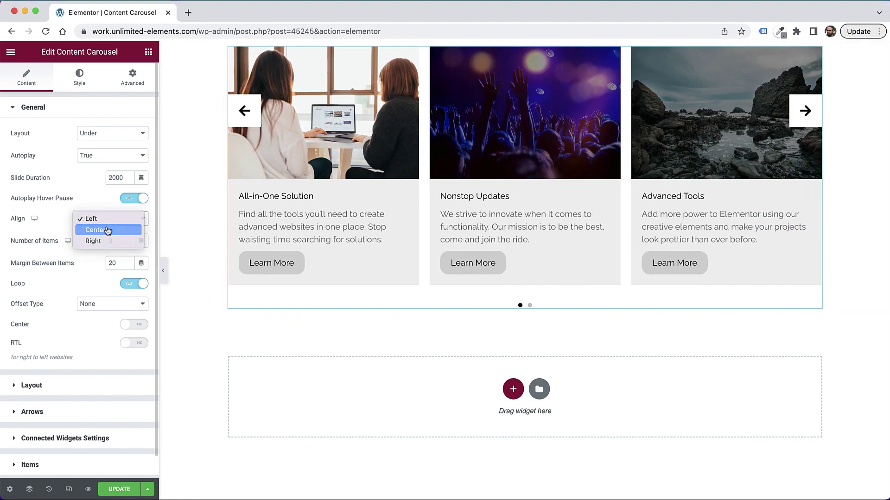
{"action": "left_click", "coordinate": [116, 230]}
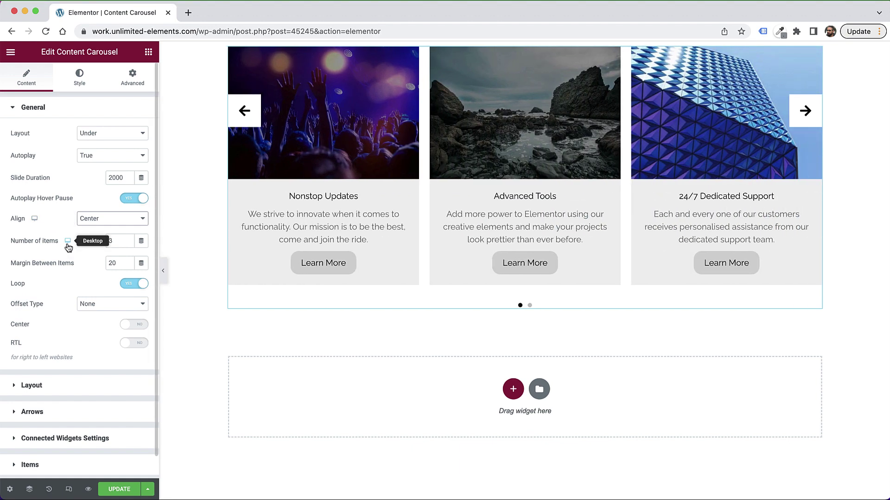
{"action": "double_click", "coordinate": [115, 242]}
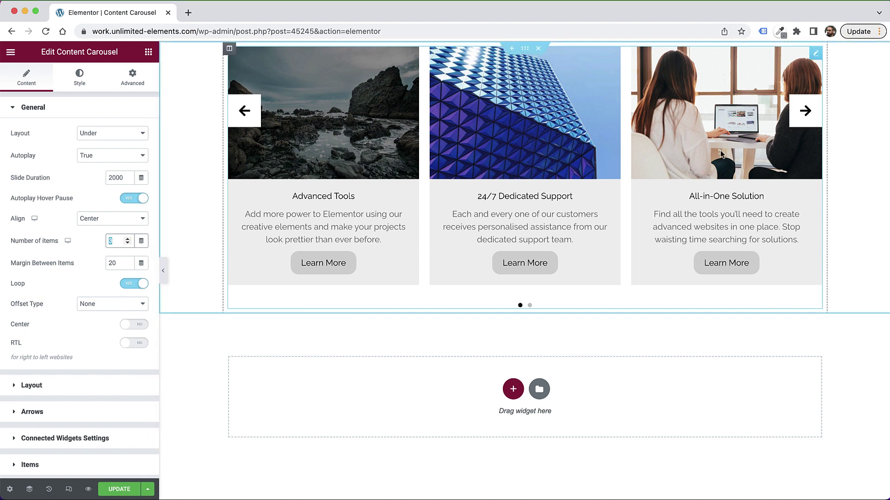
{"action": "type", "text": "2"}
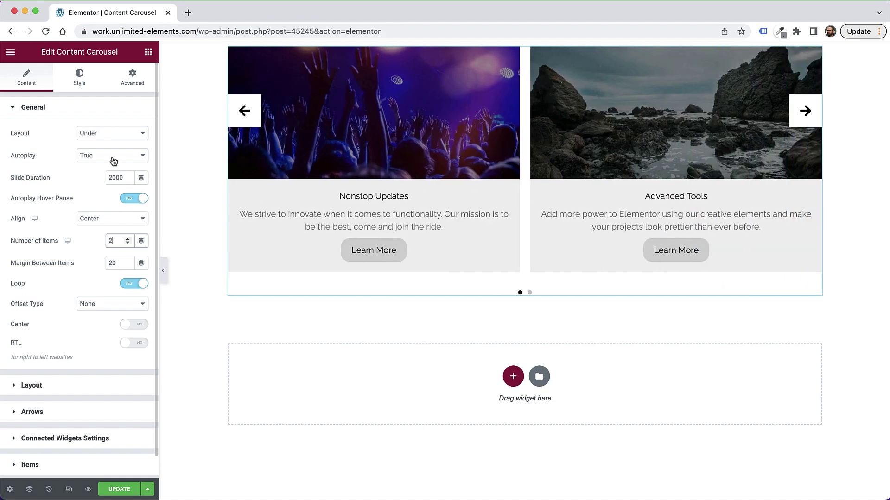
Step: Set Autoplay to False and Margin Between Items from 20 to 50, then preview the next card
{"action": "left_click", "coordinate": [112, 157]}
{"action": "left_click", "coordinate": [99, 167]}
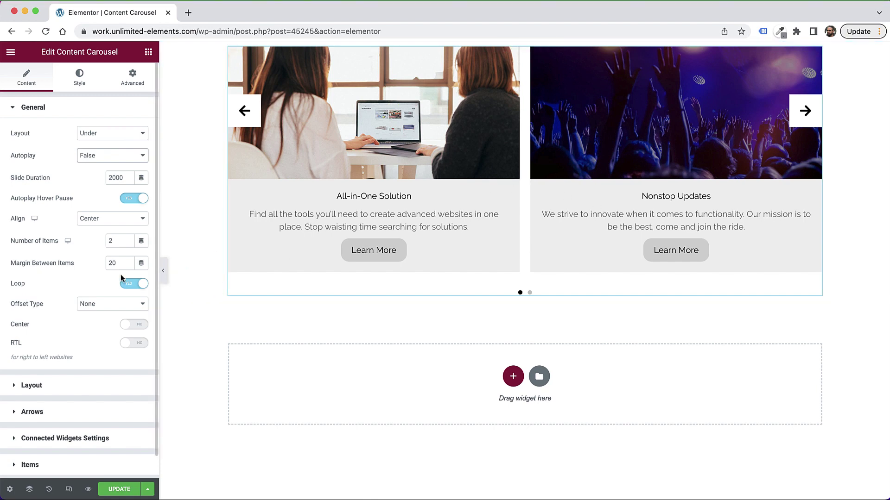
{"action": "left_click", "coordinate": [111, 263]}
{"action": "left_click_drag", "start_coordinate": [112, 264], "coordinate": [100, 266]}
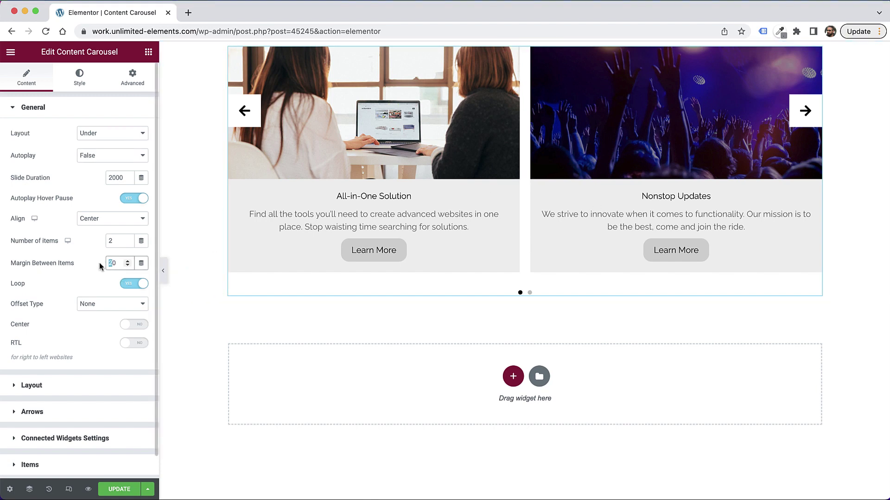
{"action": "type", "text": "5"}
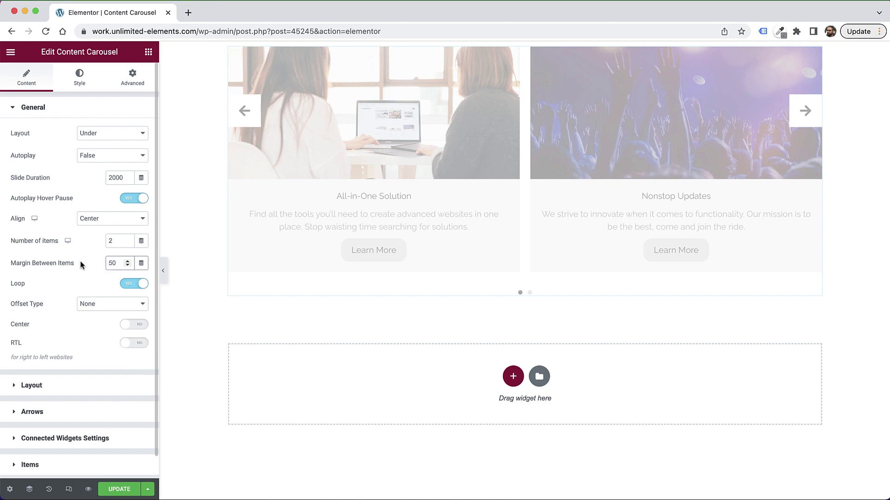
{"action": "left_click", "coordinate": [806, 104]}
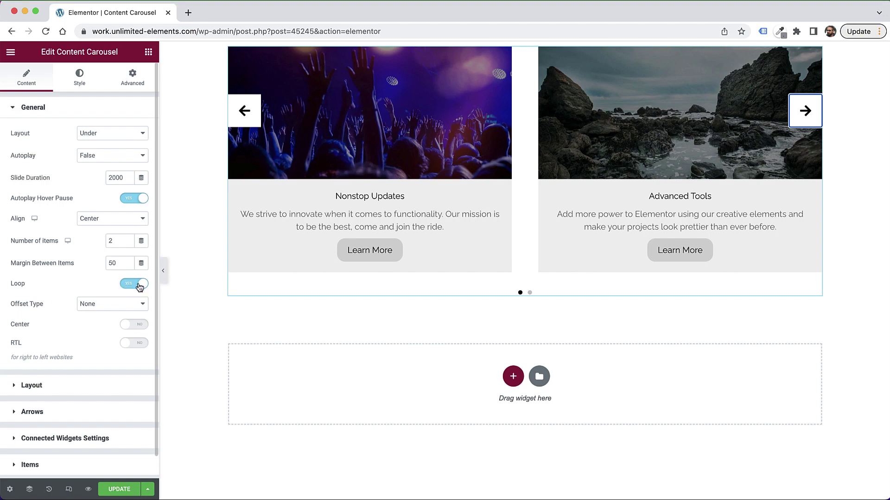
{"action": "left_click", "coordinate": [802, 121]}
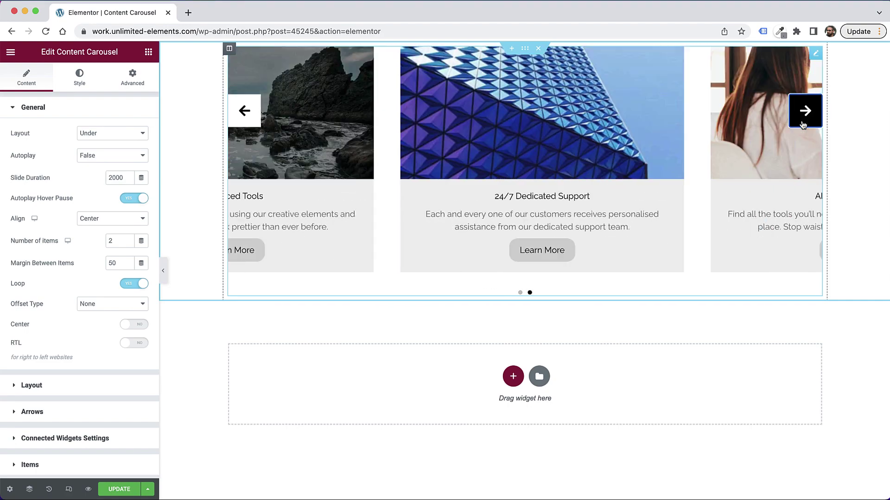
{"action": "left_click", "coordinate": [804, 112]}
{"action": "left_click", "coordinate": [805, 111]}
{"action": "left_click", "coordinate": [805, 112]}
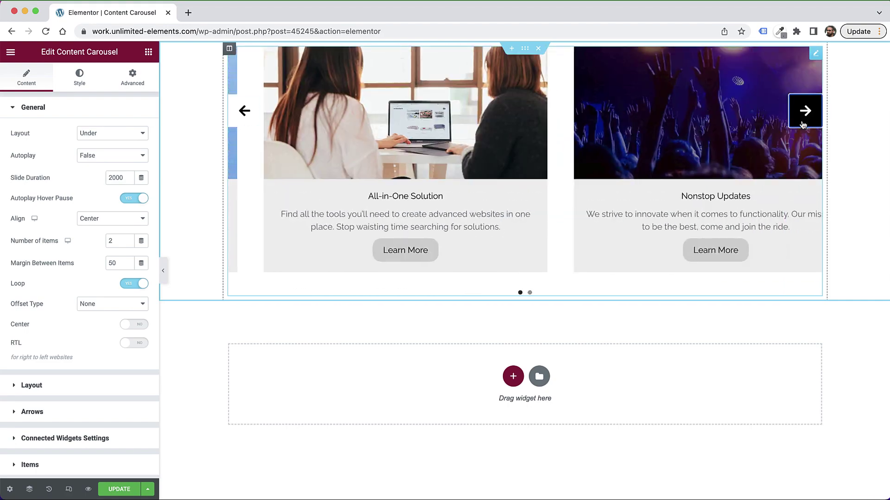
{"action": "left_click", "coordinate": [802, 124]}
{"action": "left_click", "coordinate": [803, 124]}
{"action": "left_click", "coordinate": [803, 124]}
{"action": "left_click", "coordinate": [803, 124]}
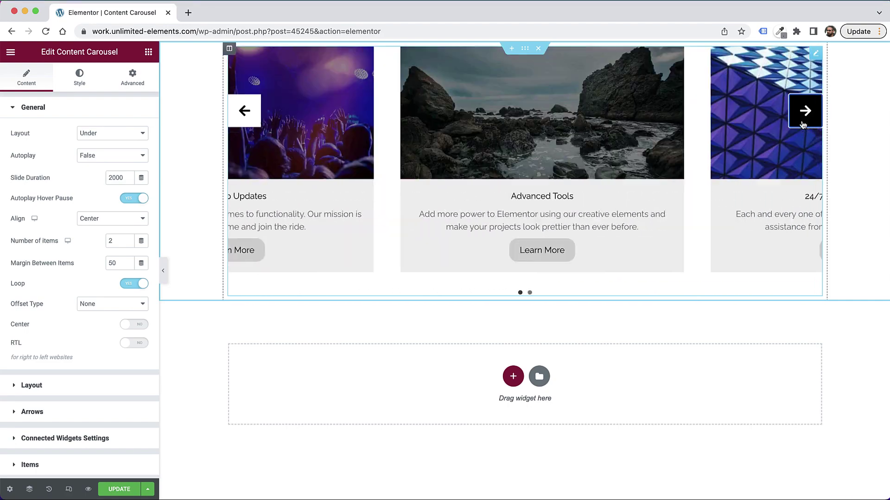
{"action": "left_click", "coordinate": [804, 111]}
{"action": "left_click", "coordinate": [805, 111]}
{"action": "left_click", "coordinate": [805, 112]}
{"action": "left_click", "coordinate": [805, 111]}
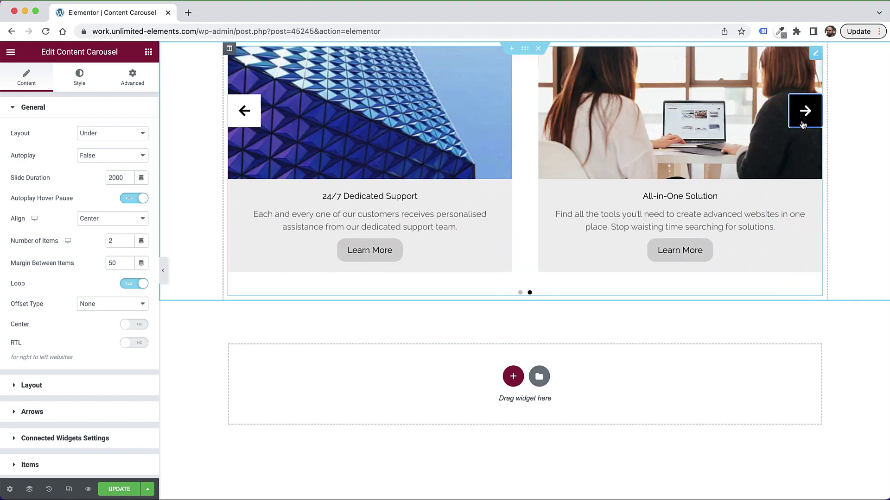
{"action": "left_click", "coordinate": [803, 124]}
{"action": "left_click", "coordinate": [134, 287]}
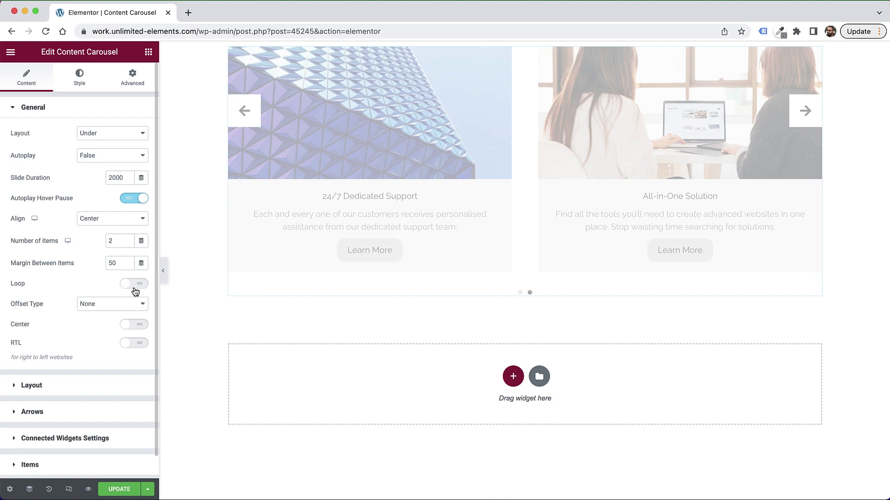
{"action": "left_click", "coordinate": [805, 111]}
{"action": "left_click", "coordinate": [805, 112]}
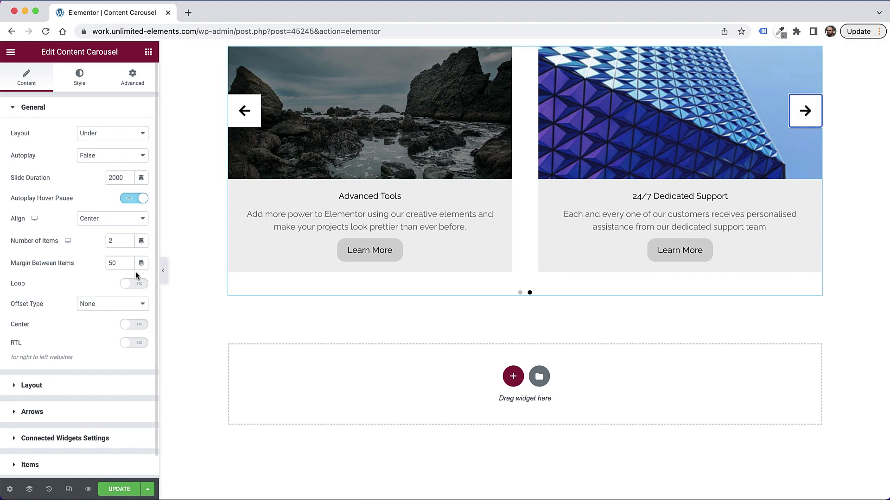
{"action": "left_click", "coordinate": [128, 284]}
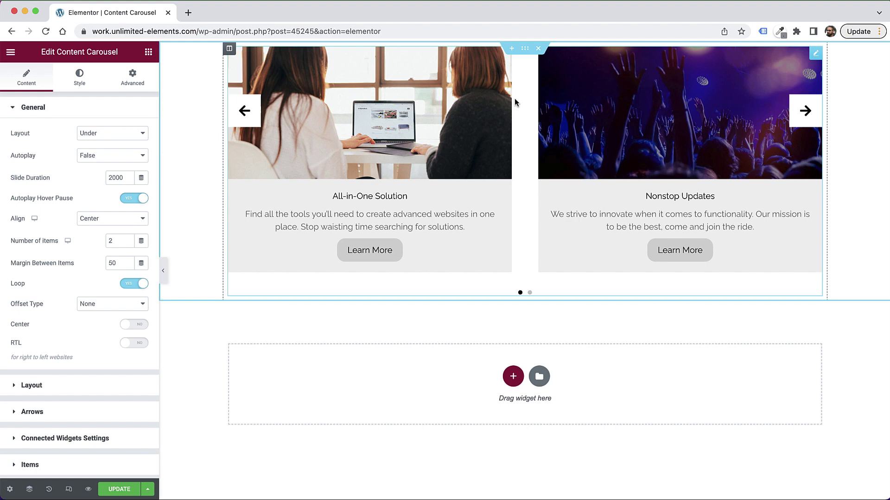
{"action": "left_click", "coordinate": [125, 324]}
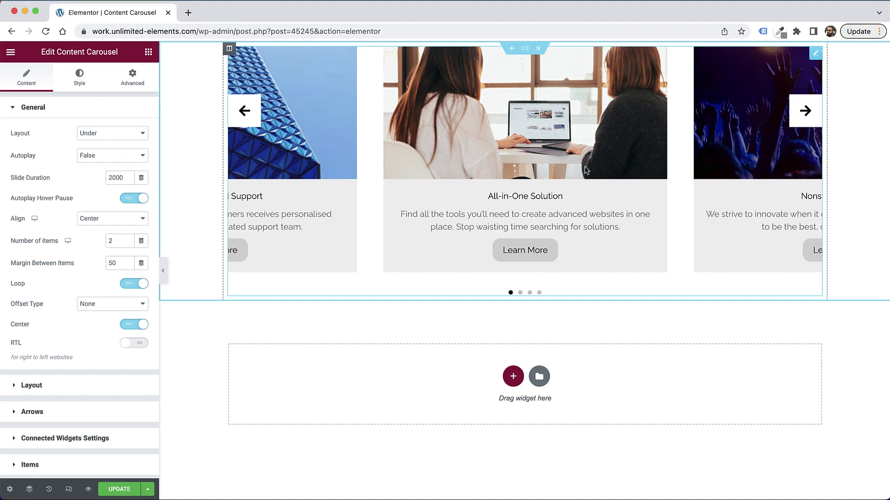
{"action": "left_click", "coordinate": [807, 115]}
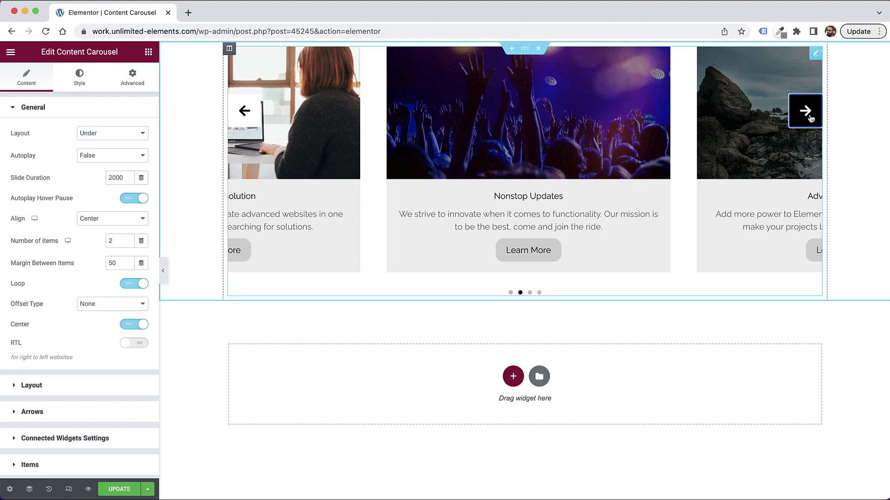
{"action": "left_click", "coordinate": [807, 113]}
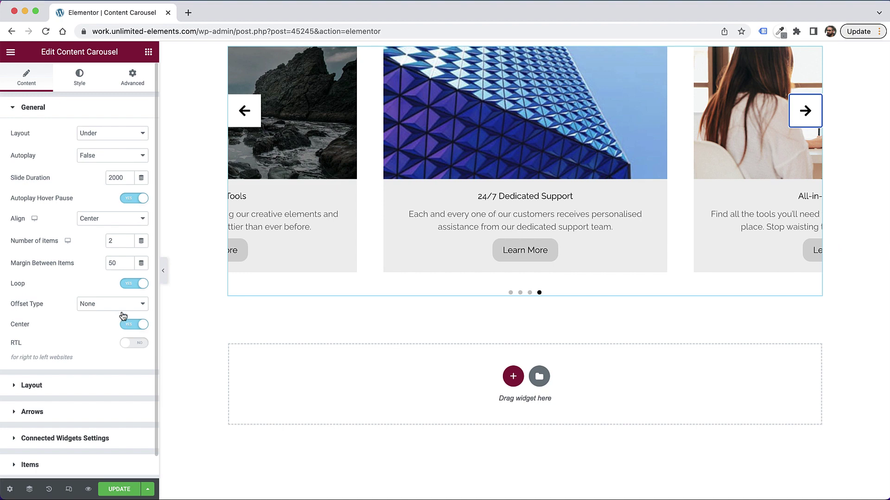
{"action": "left_click", "coordinate": [133, 325]}
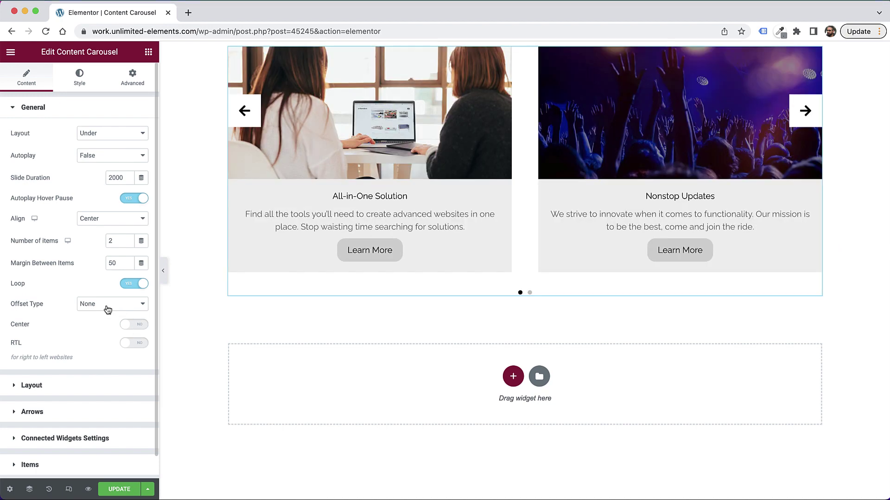
Step: Set Offset Type to Both with an Offset Number of 70 px
{"action": "left_click", "coordinate": [108, 310]}
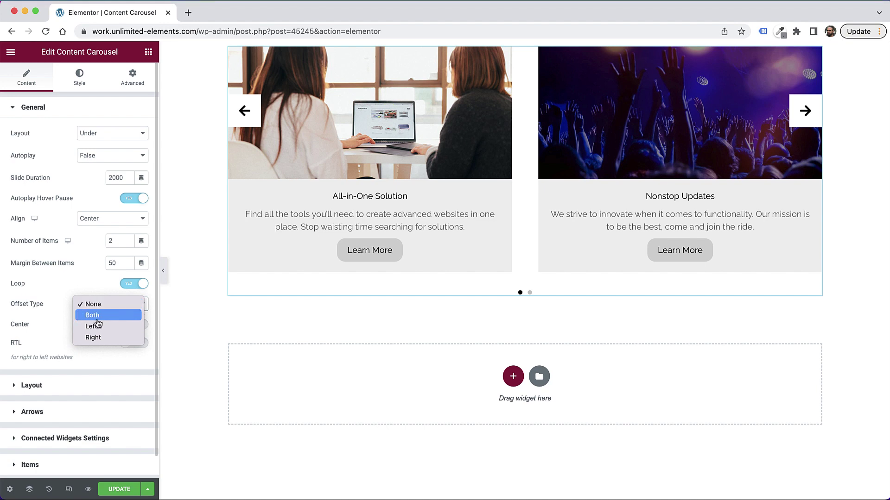
{"action": "left_click", "coordinate": [103, 323]}
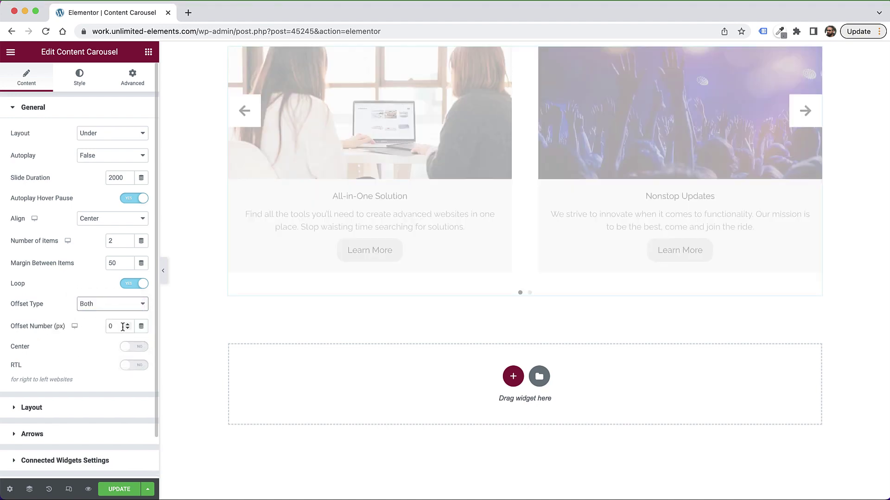
{"action": "left_click", "coordinate": [120, 327]}
{"action": "double_click", "coordinate": [120, 327]}
{"action": "type", "text": "20"}
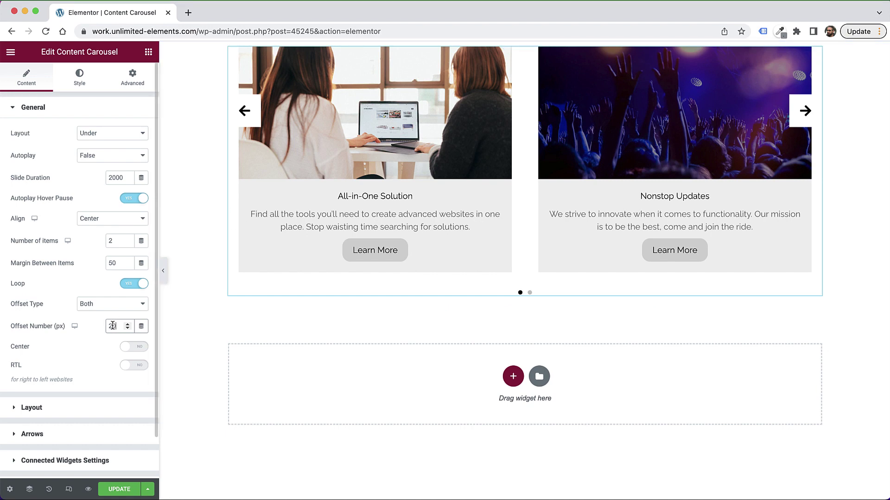
{"action": "key", "text": "Left"}
{"action": "key", "text": "BackSpace"}
{"action": "type", "text": "7"}
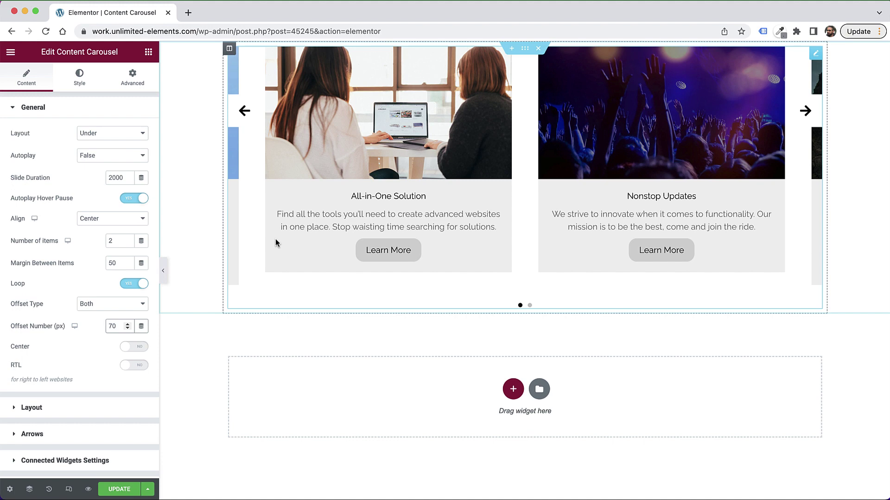
Step: Raise the offset to 90 px and preview the carousel with its arrows
{"action": "left_click", "coordinate": [244, 111]}
{"action": "left_click", "coordinate": [245, 111]}
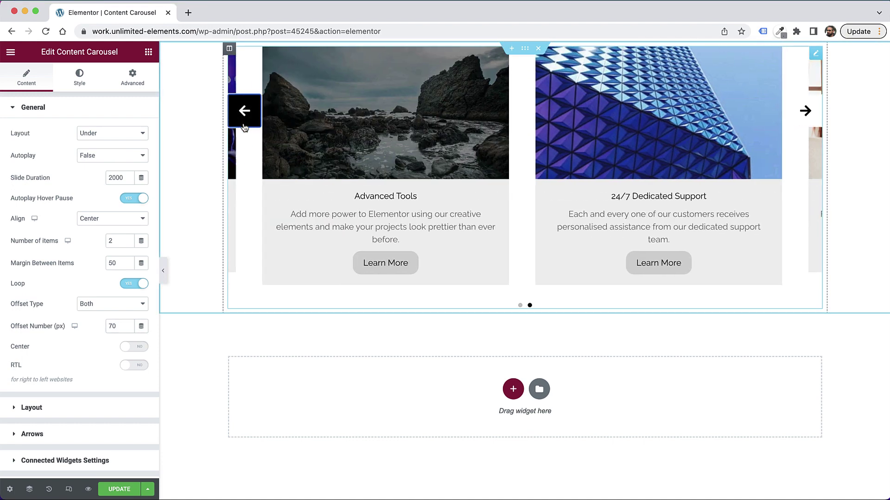
{"action": "double_click", "coordinate": [111, 326]}
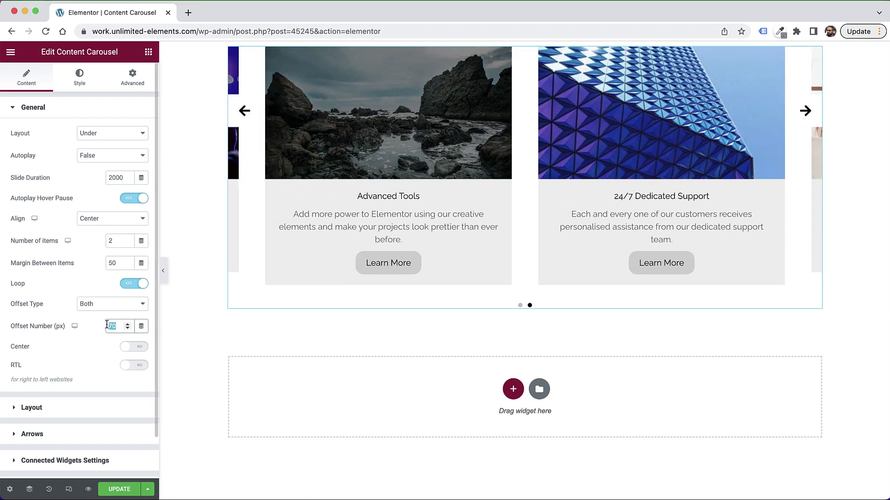
{"action": "type", "text": "90"}
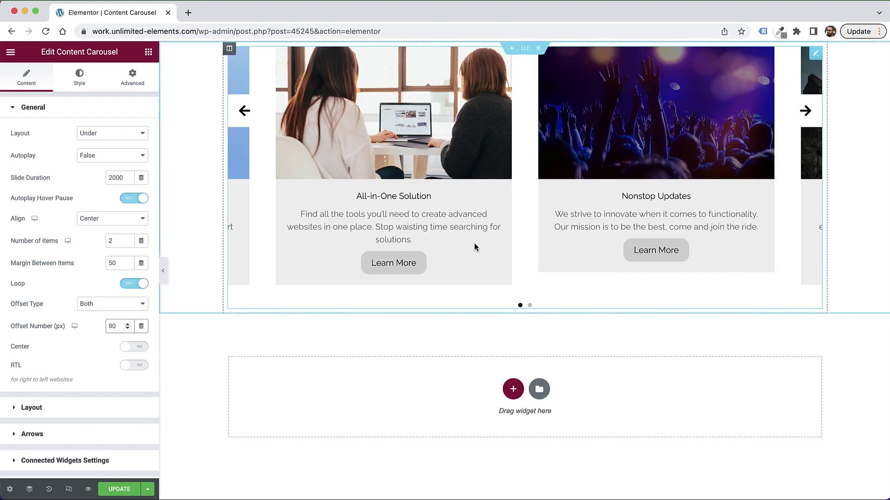
{"action": "left_click", "coordinate": [816, 113]}
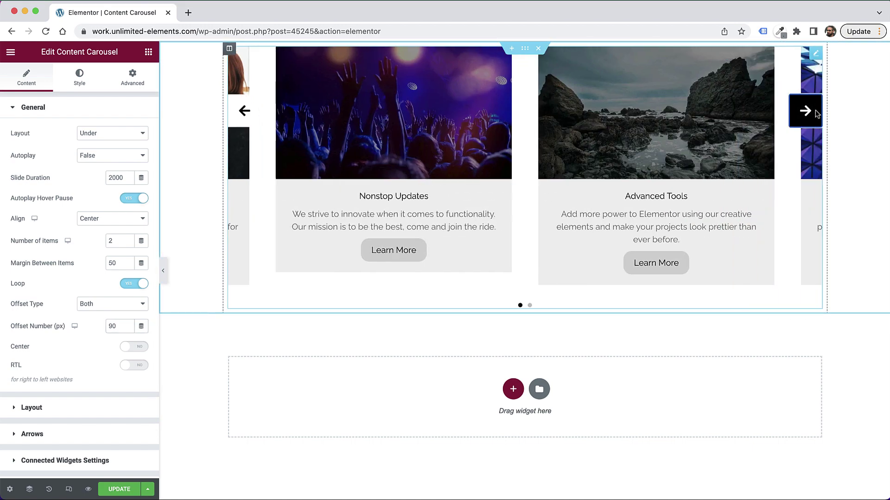
Step: Reduce Margin Between Items from 50 to 30 and step through four slides to check the gap
{"action": "double_click", "coordinate": [112, 263]}
{"action": "type", "text": "30"}
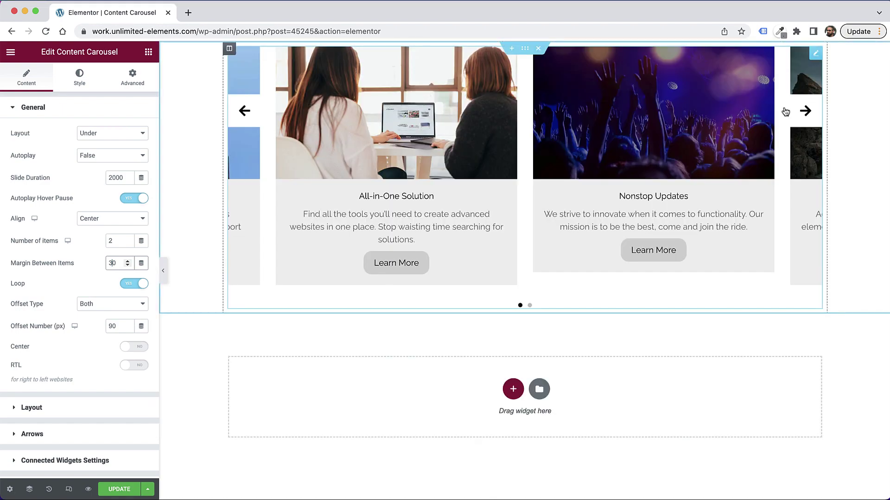
{"action": "left_click", "coordinate": [812, 114]}
{"action": "left_click", "coordinate": [812, 114]}
{"action": "left_click", "coordinate": [812, 114]}
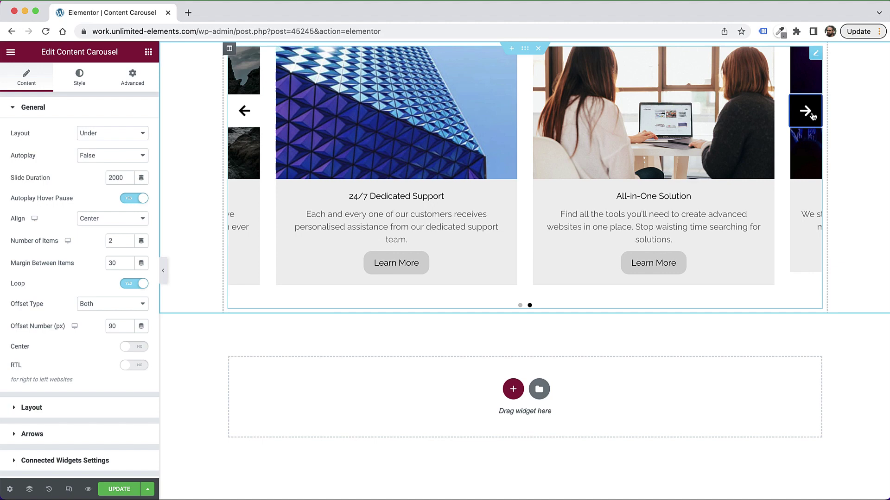
{"action": "left_click", "coordinate": [811, 114]}
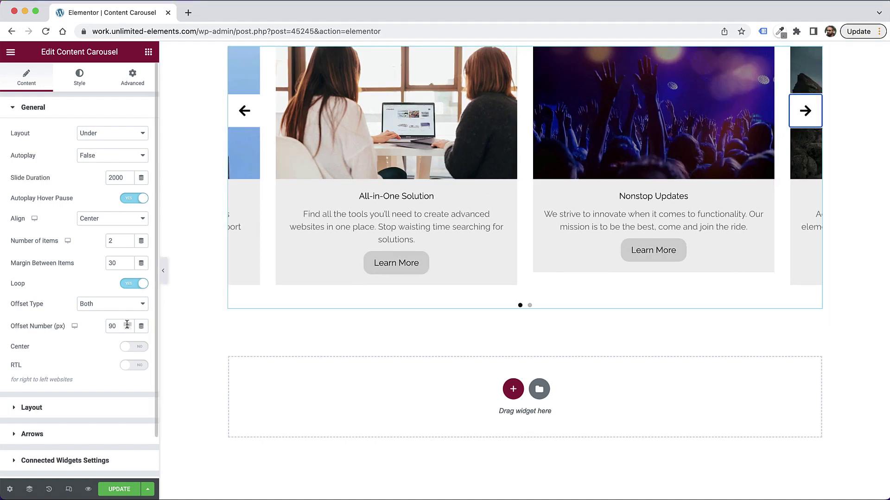
{"action": "left_click", "coordinate": [106, 308]}
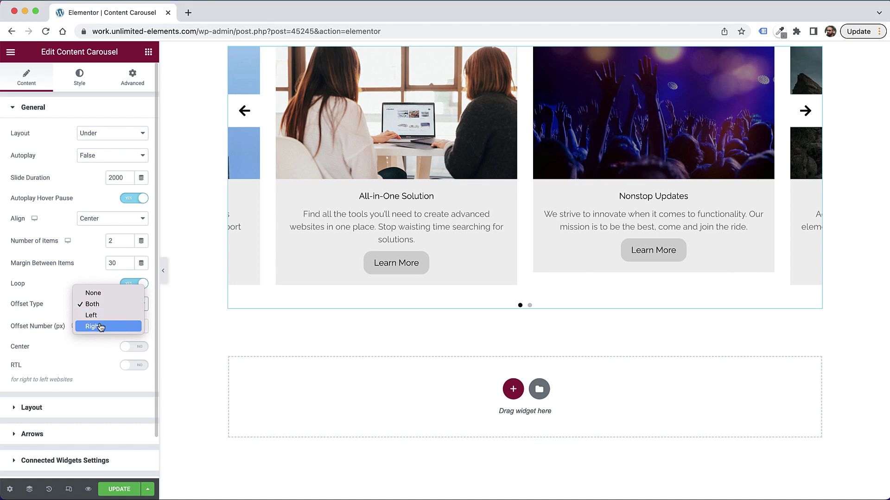
Step: Switch Offset Type to Right and step through six slides to check the right-edge peek
{"action": "left_click", "coordinate": [100, 327]}
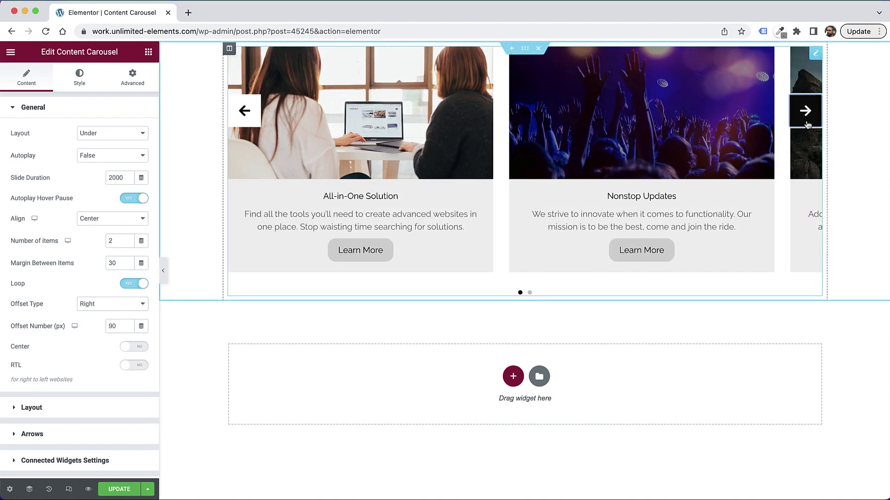
{"action": "left_click", "coordinate": [807, 124]}
{"action": "left_click", "coordinate": [806, 124]}
{"action": "left_click", "coordinate": [807, 123]}
{"action": "left_click", "coordinate": [806, 123]}
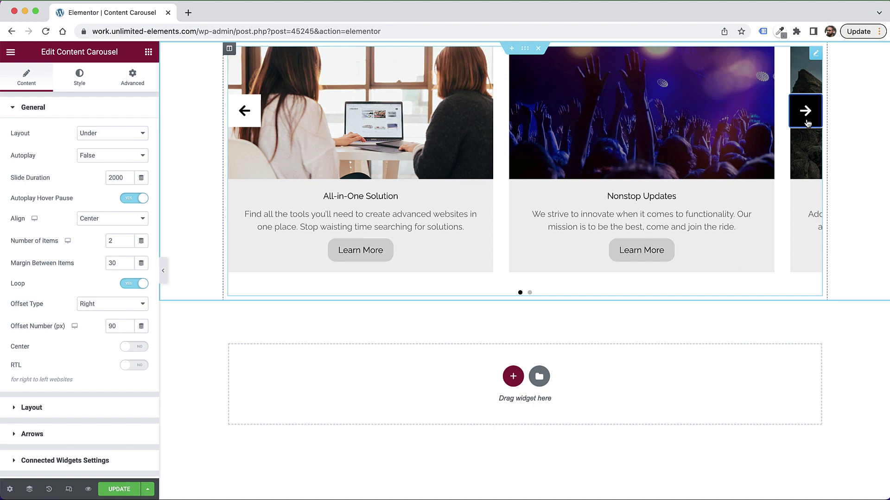
{"action": "left_click", "coordinate": [807, 123]}
{"action": "left_click", "coordinate": [806, 122]}
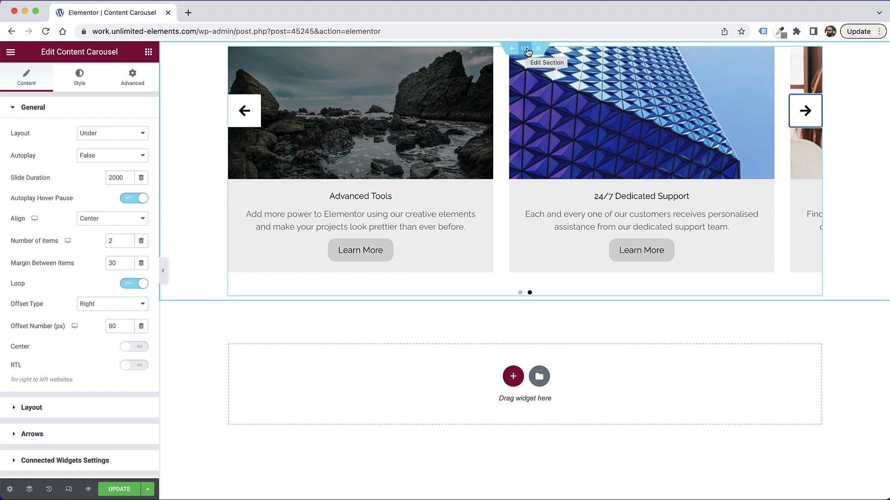
Step: Set the carousel's section Content Width to Full Width
{"action": "left_click", "coordinate": [527, 50]}
{"action": "left_click", "coordinate": [116, 134]}
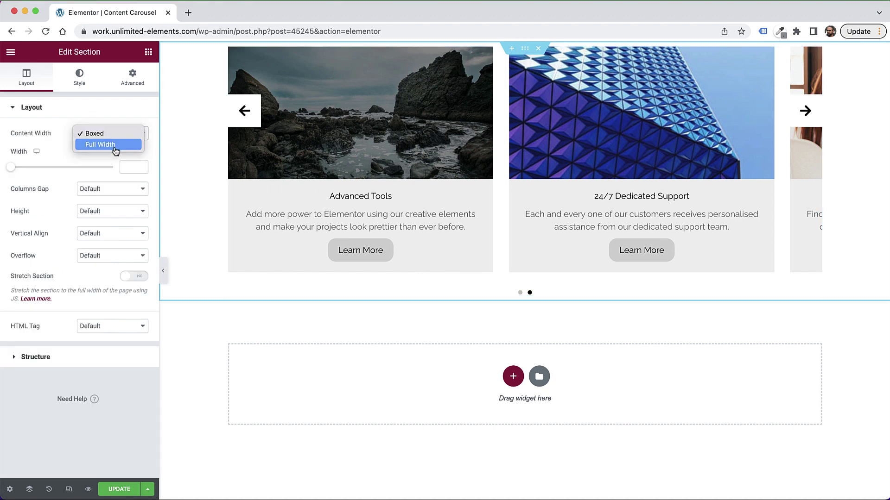
{"action": "left_click", "coordinate": [115, 145]}
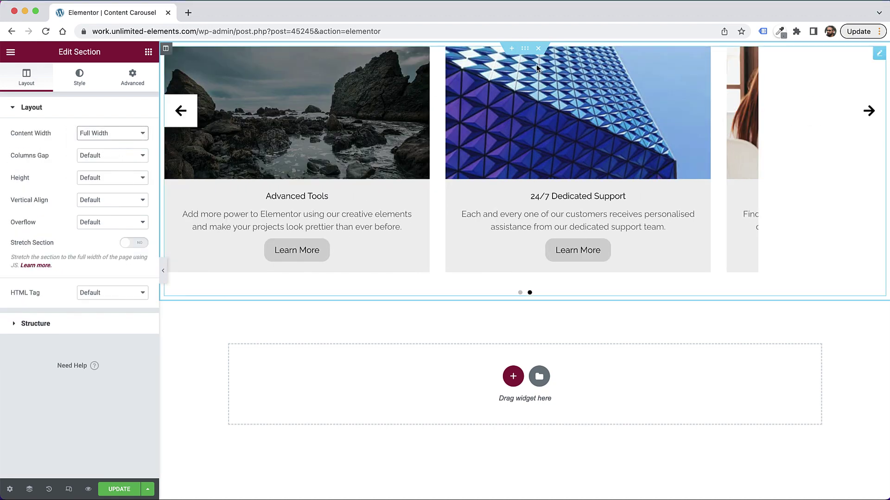
Step: Add a new column and drag the carousel column to the right side
{"action": "right_click", "coordinate": [172, 55]}
{"action": "left_click", "coordinate": [216, 99]}
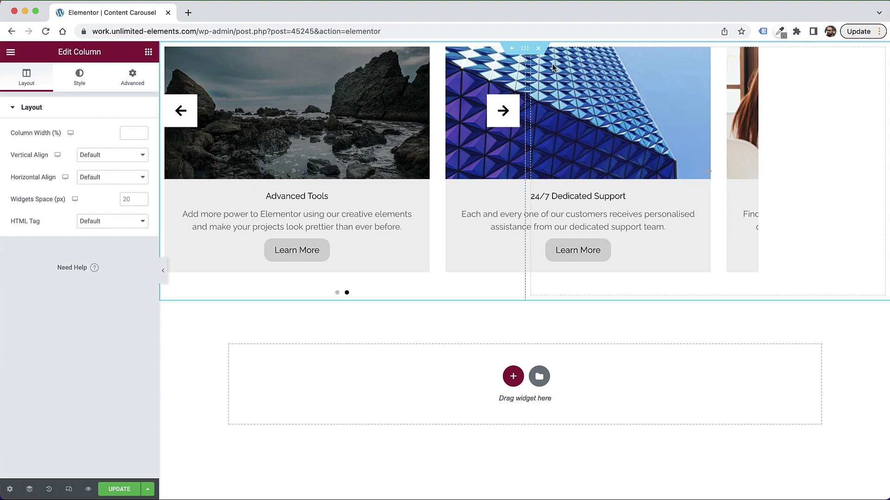
{"action": "left_click_drag", "start_coordinate": [170, 57], "coordinate": [595, 85]}
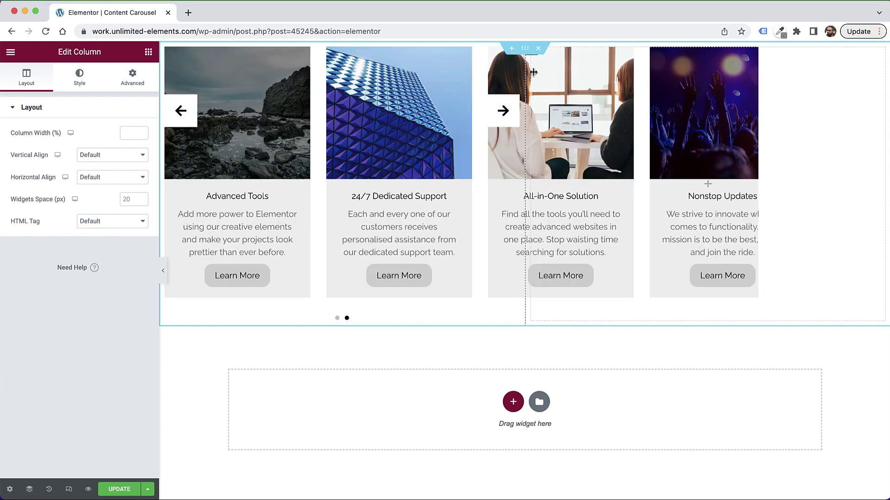
{"action": "left_click_drag", "start_coordinate": [166, 48], "coordinate": [632, 126]}
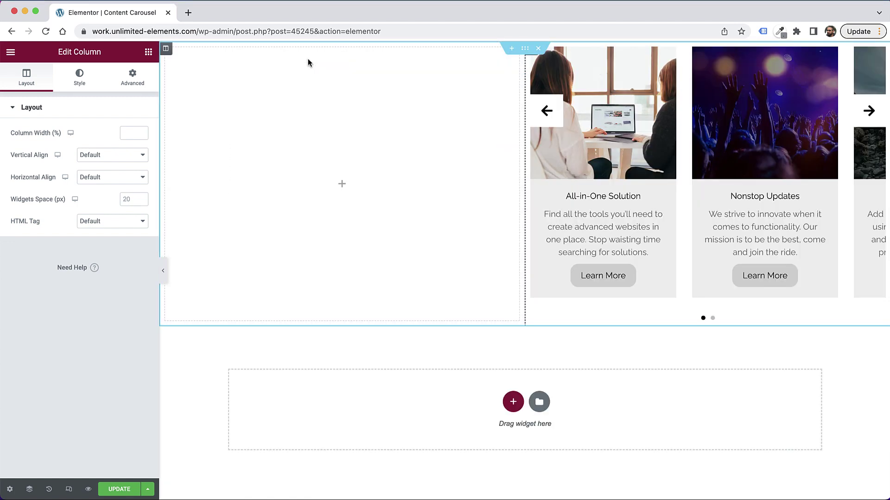
Step: Step through the carousel, then open the empty left column's margin and padding settings
{"action": "left_click", "coordinate": [879, 119]}
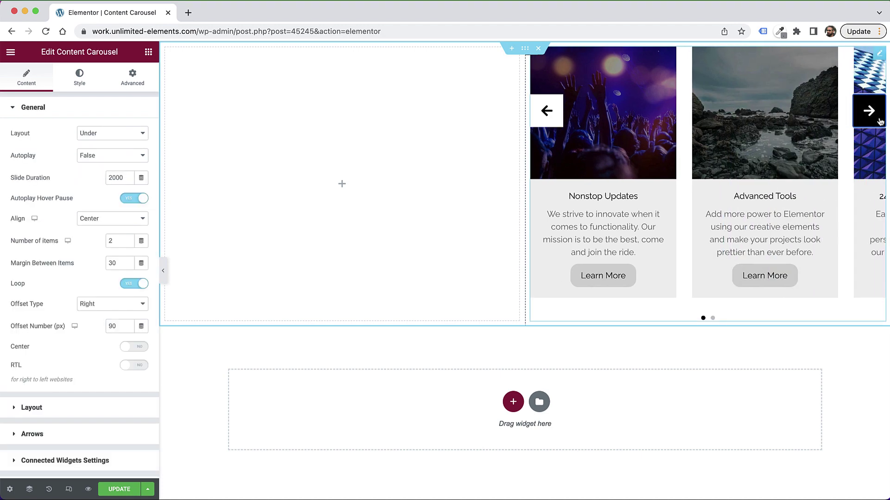
{"action": "left_click", "coordinate": [869, 111]}
{"action": "left_click", "coordinate": [869, 111]}
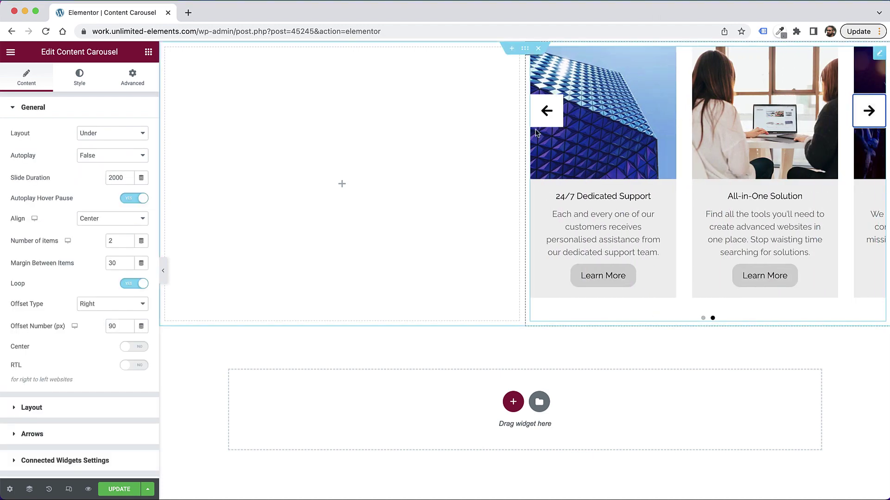
{"action": "right_click", "coordinate": [529, 325]}
{"action": "left_click", "coordinate": [550, 331]}
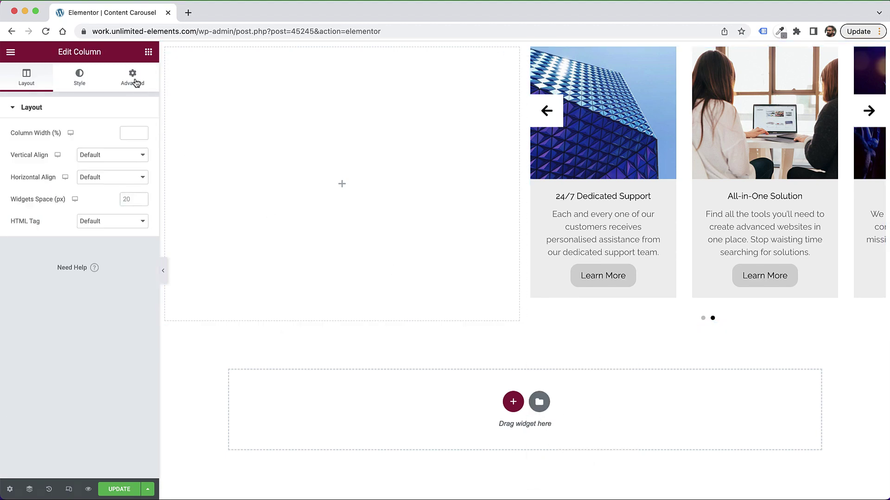
{"action": "left_click", "coordinate": [132, 79]}
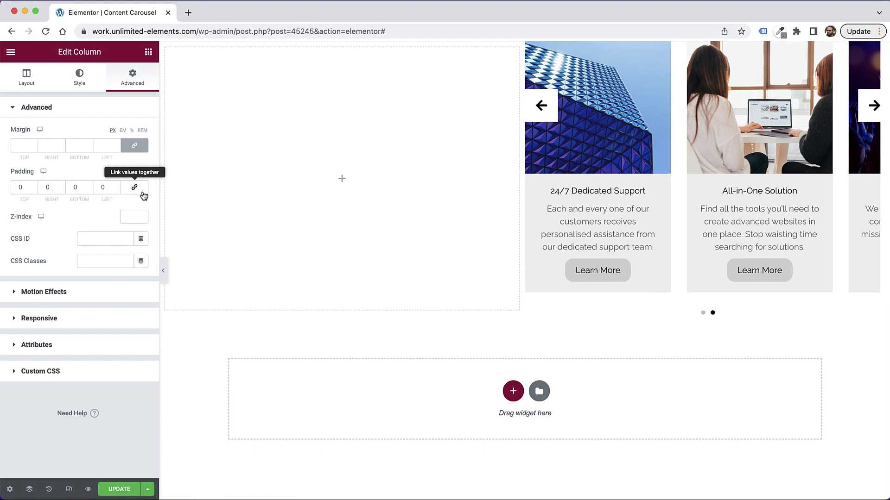
Step: Drag the column divider left so the columns become about 33.8% and 66.2%
{"action": "left_click", "coordinate": [874, 105]}
{"action": "left_click", "coordinate": [873, 106]}
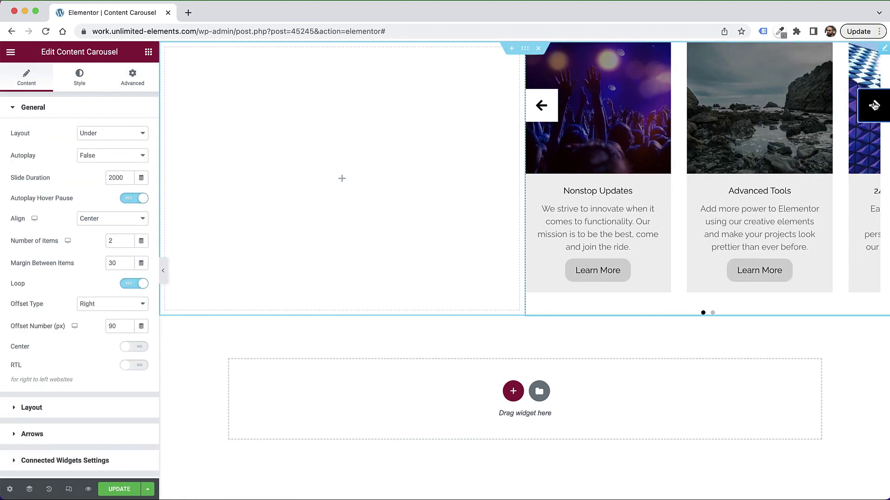
{"action": "left_click", "coordinate": [874, 105]}
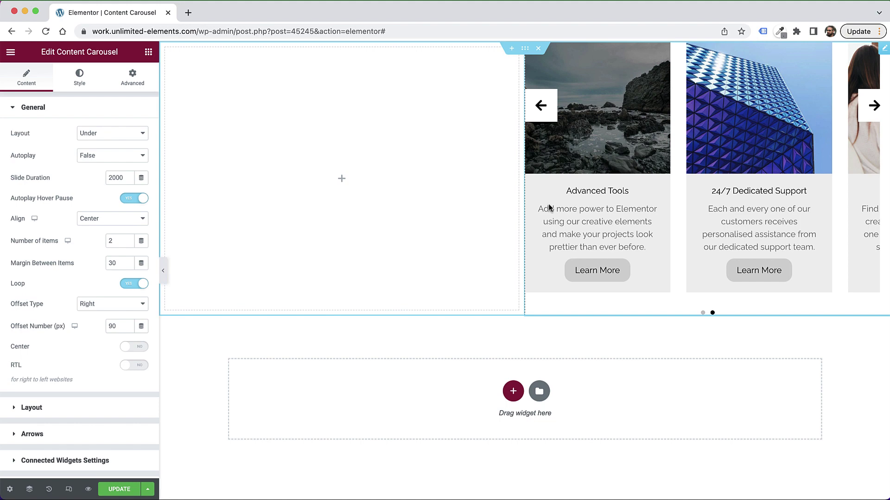
{"action": "left_click_drag", "start_coordinate": [524, 201], "coordinate": [394, 198]}
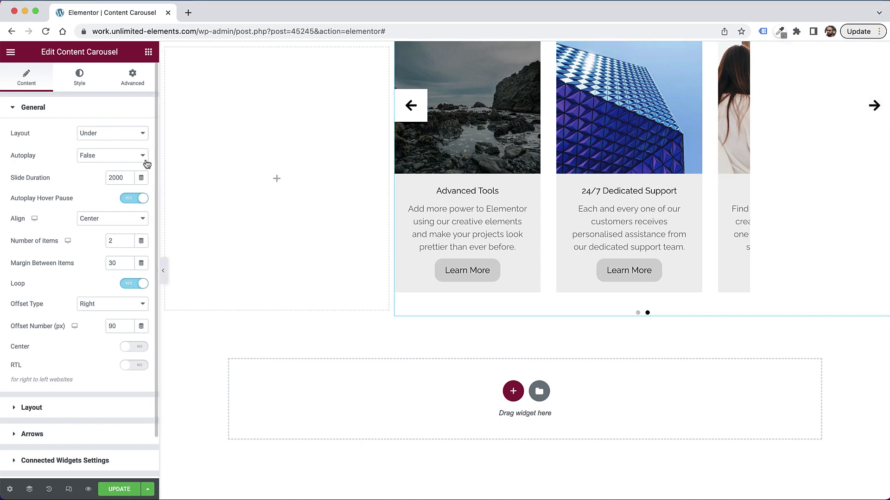
Step: Toggle Loop off and back on, then step five slides forward to test the stretched cards
{"action": "left_click", "coordinate": [142, 290]}
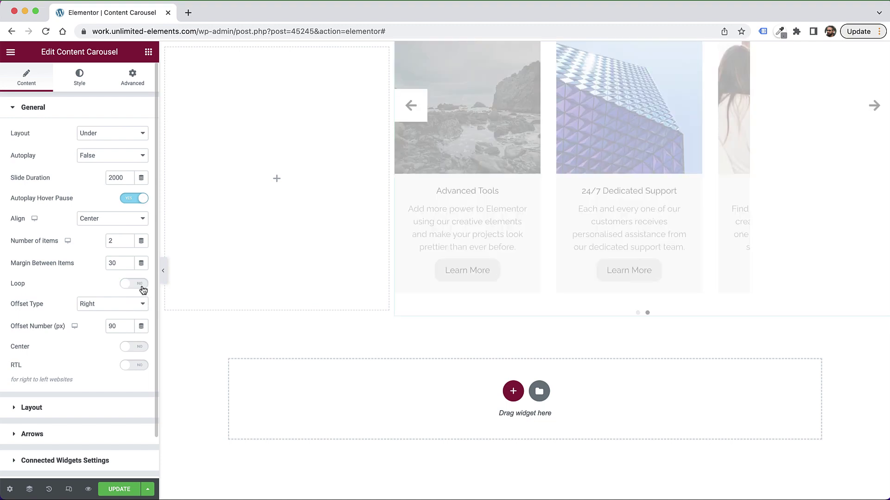
{"action": "left_click", "coordinate": [143, 289]}
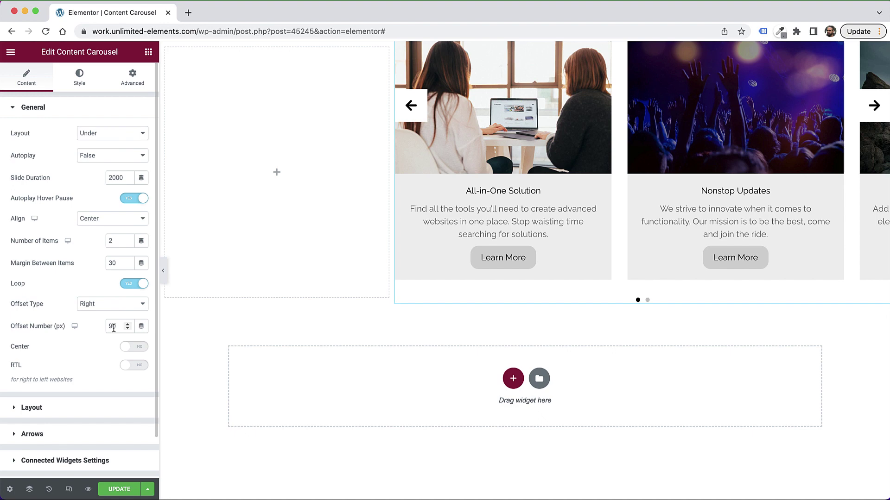
{"action": "left_click", "coordinate": [875, 105]}
{"action": "left_click", "coordinate": [876, 106]}
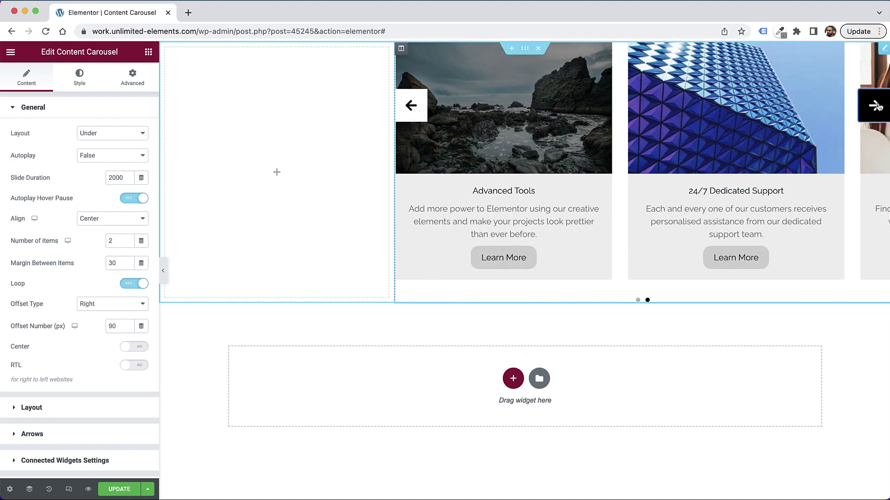
{"action": "left_click", "coordinate": [876, 105]}
{"action": "left_click", "coordinate": [875, 106]}
{"action": "left_click", "coordinate": [875, 105]}
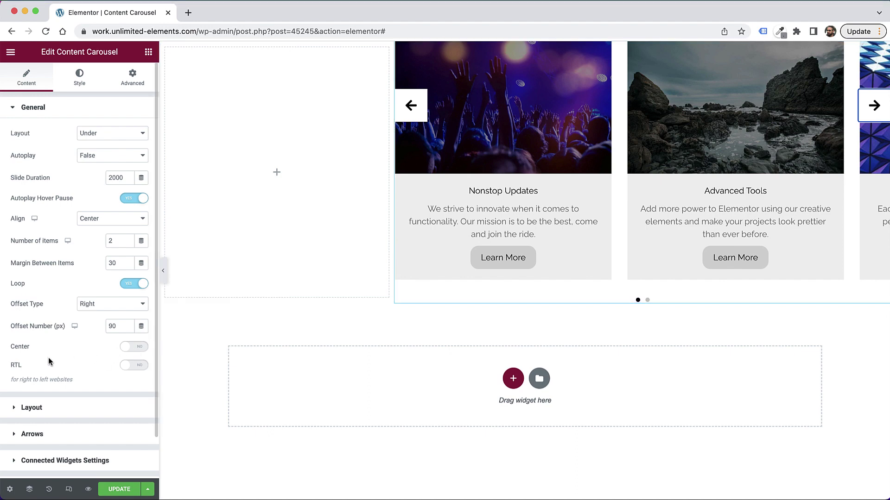
Step: In Layout, hide the card images, step back through the slides, then show the images again
{"action": "left_click", "coordinate": [49, 409]}
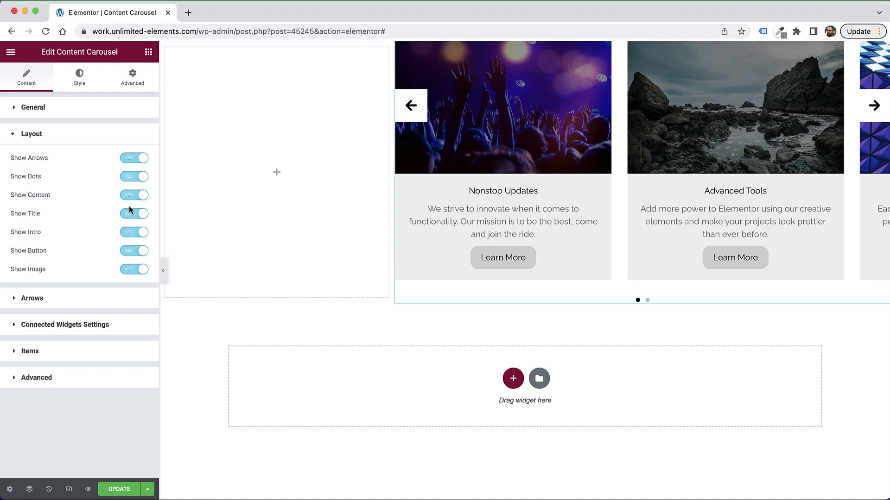
{"action": "left_click", "coordinate": [135, 270]}
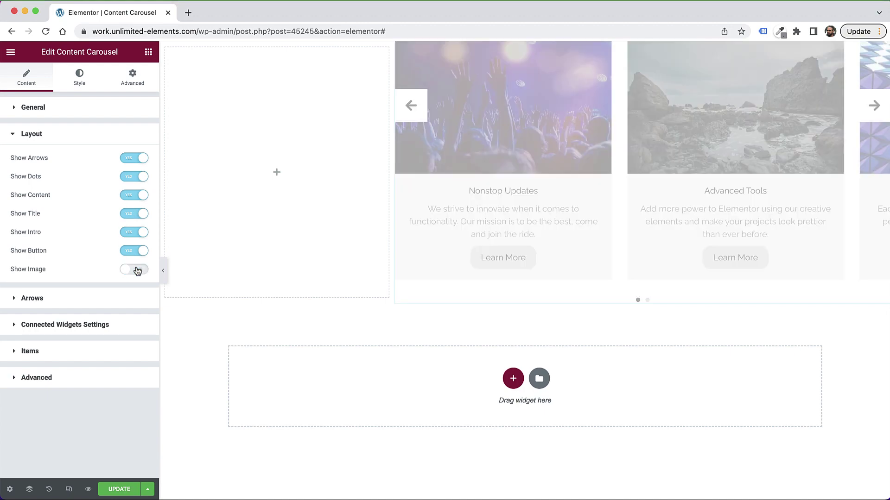
{"action": "left_click", "coordinate": [412, 114]}
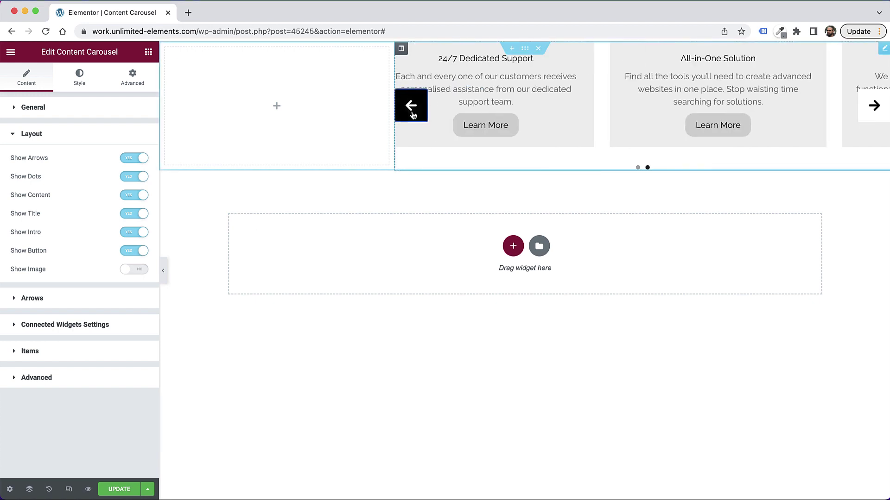
{"action": "left_click", "coordinate": [412, 114]}
{"action": "left_click", "coordinate": [412, 113]}
{"action": "left_click", "coordinate": [412, 113]}
{"action": "left_click", "coordinate": [410, 114]}
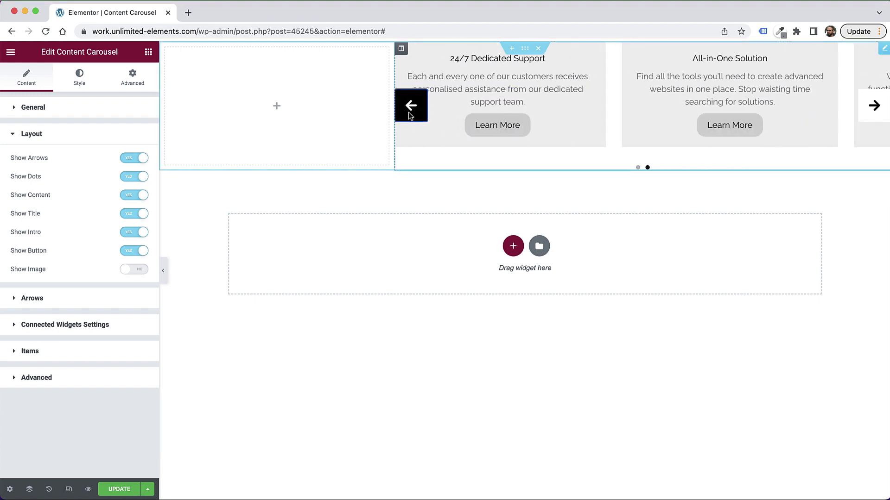
{"action": "left_click", "coordinate": [137, 270]}
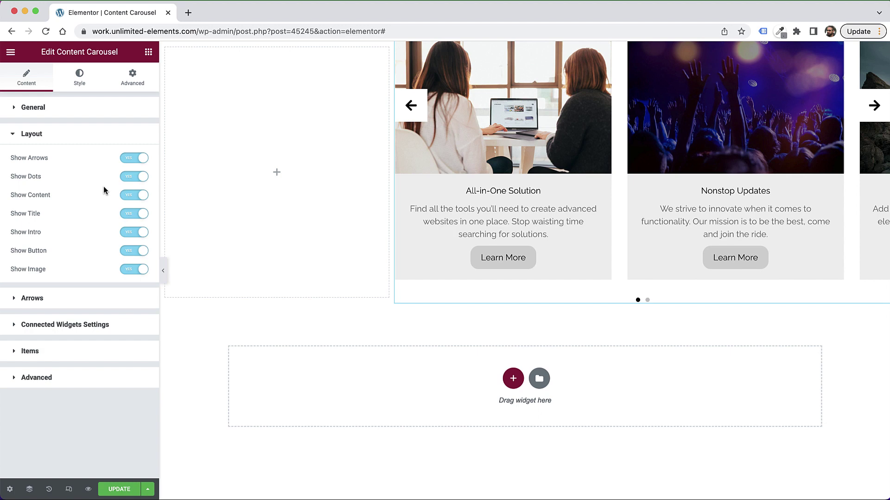
Step: Toggle Show Intro off and back on, then switch Show Arrows to NO
{"action": "left_click", "coordinate": [137, 233]}
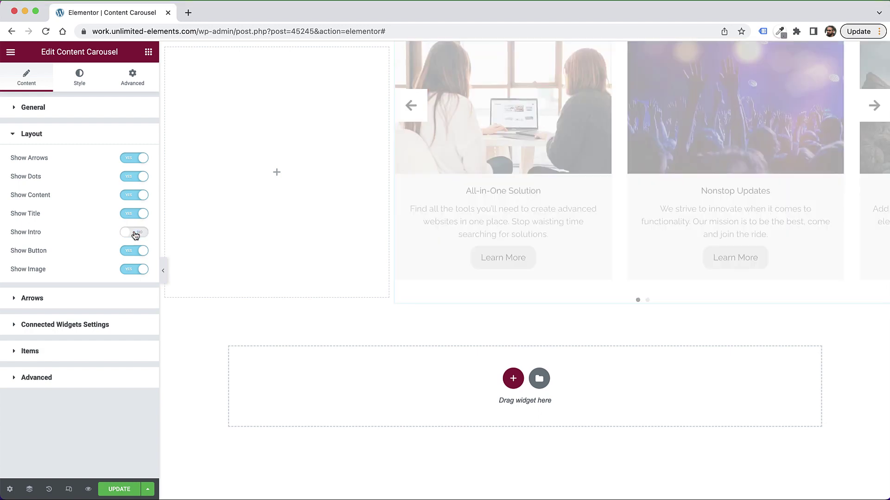
{"action": "left_click", "coordinate": [135, 234]}
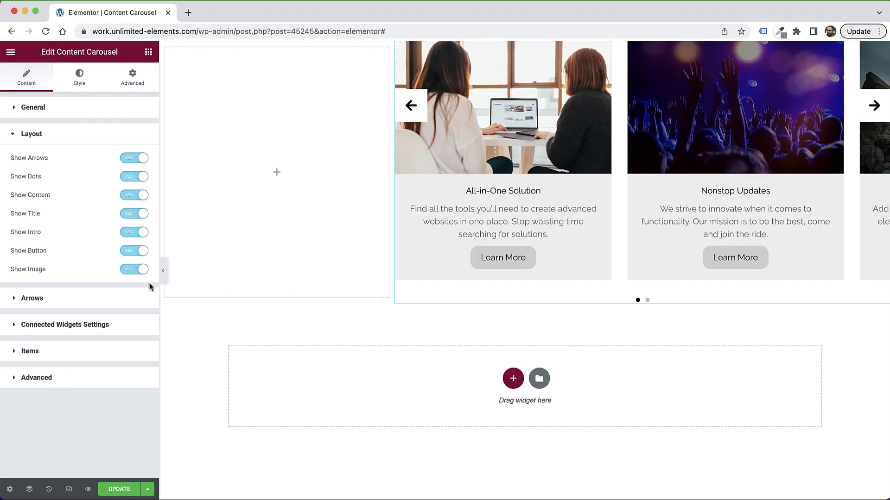
{"action": "left_click", "coordinate": [140, 160]}
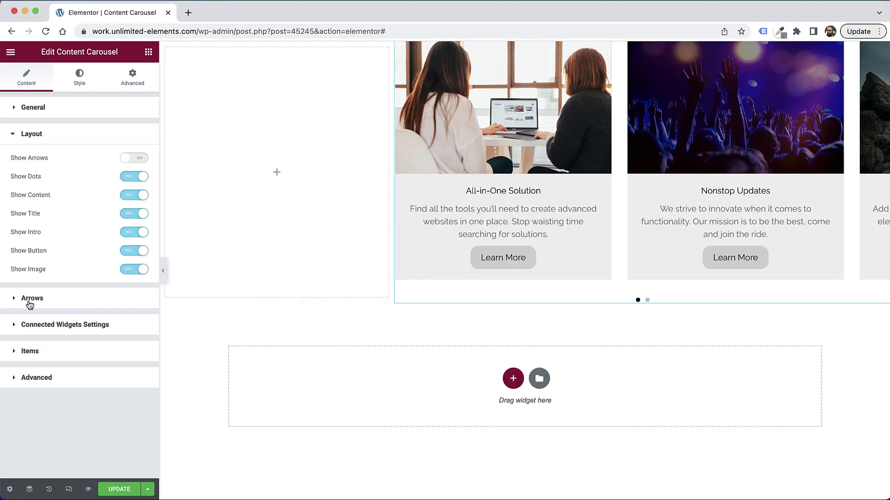
{"action": "left_click", "coordinate": [30, 303]}
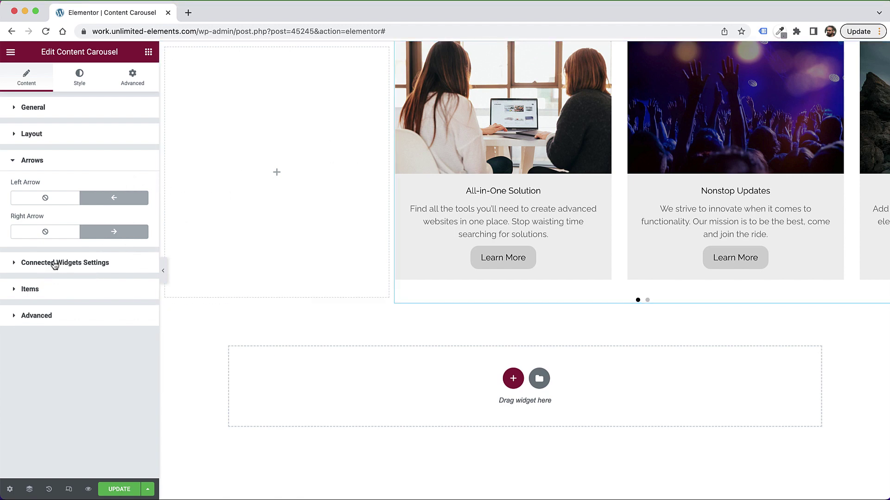
Step: Open the All-in-One Solution item and inspect its link's dynamic tag options
{"action": "left_click", "coordinate": [37, 289]}
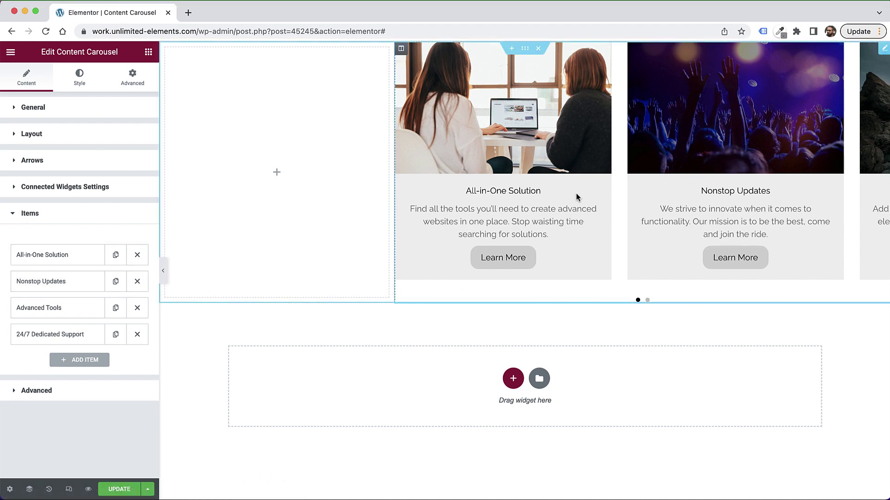
{"action": "left_click", "coordinate": [56, 262]}
{"action": "scroll", "coordinate": [54, 258], "scroll_direction": "down", "scroll_amount": 5}
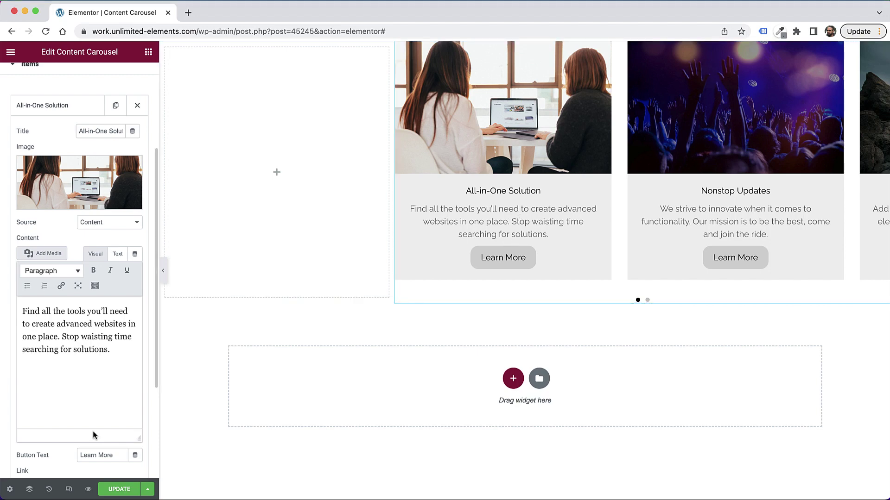
{"action": "scroll", "coordinate": [40, 446], "scroll_direction": "down", "scroll_amount": 3}
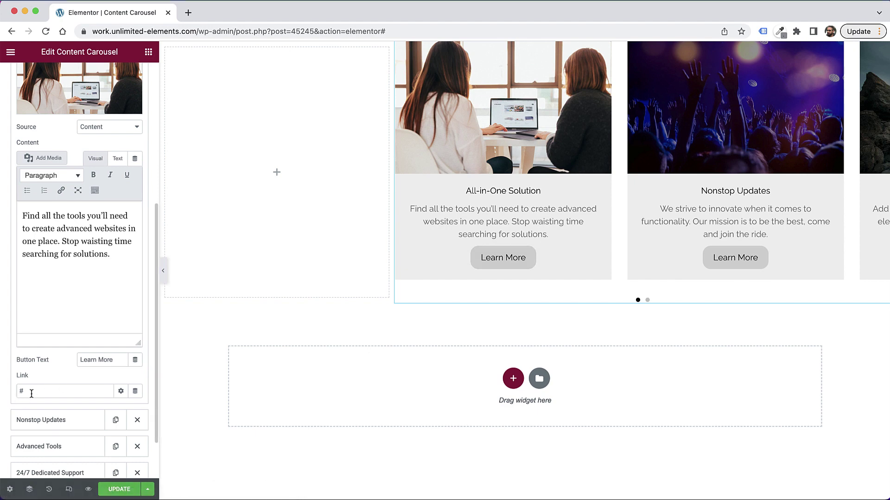
{"action": "left_click", "coordinate": [134, 393]}
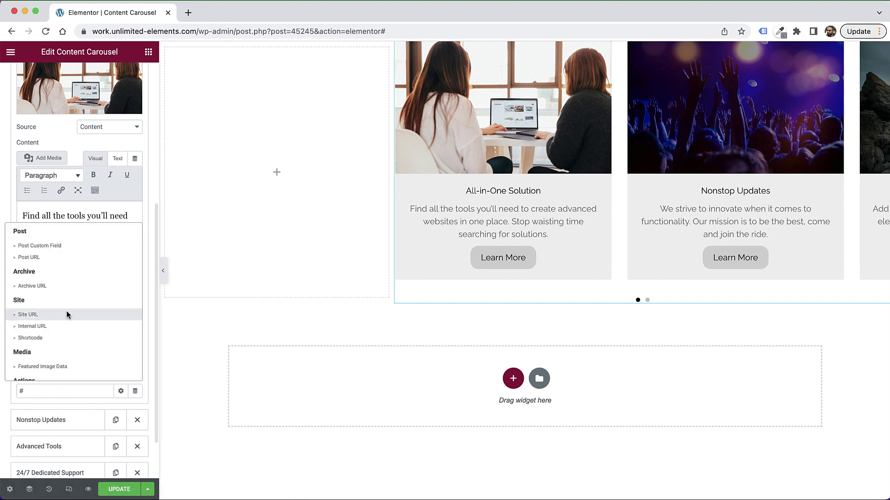
{"action": "left_click", "coordinate": [12, 204]}
Step: Collapse the item, reselect the Content Carousel and expand its list of four items
{"action": "scroll", "coordinate": [11, 199], "scroll_direction": "up", "scroll_amount": 5}
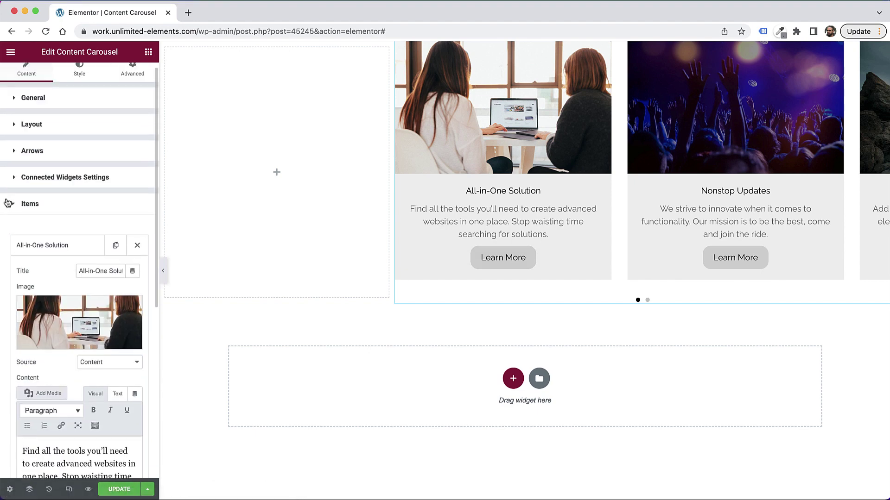
{"action": "left_click", "coordinate": [71, 245]}
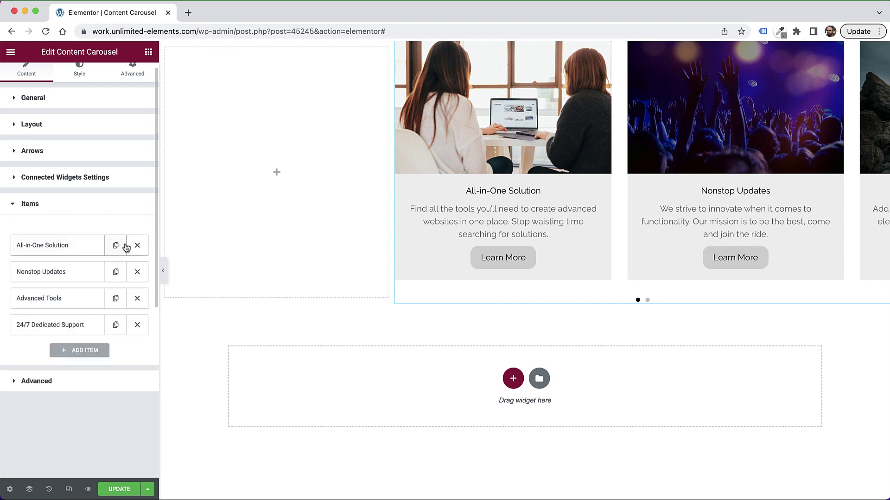
{"action": "key", "text": "Escape"}
{"action": "left_click", "coordinate": [436, 140]}
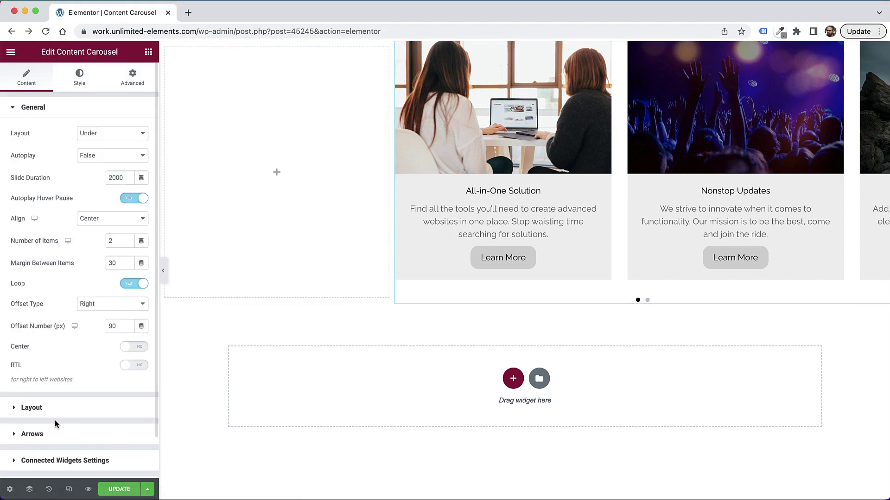
{"action": "scroll", "coordinate": [44, 431], "scroll_direction": "down", "scroll_amount": 1}
{"action": "scroll", "coordinate": [43, 430], "scroll_direction": "down", "scroll_amount": 3}
{"action": "left_click", "coordinate": [40, 437]}
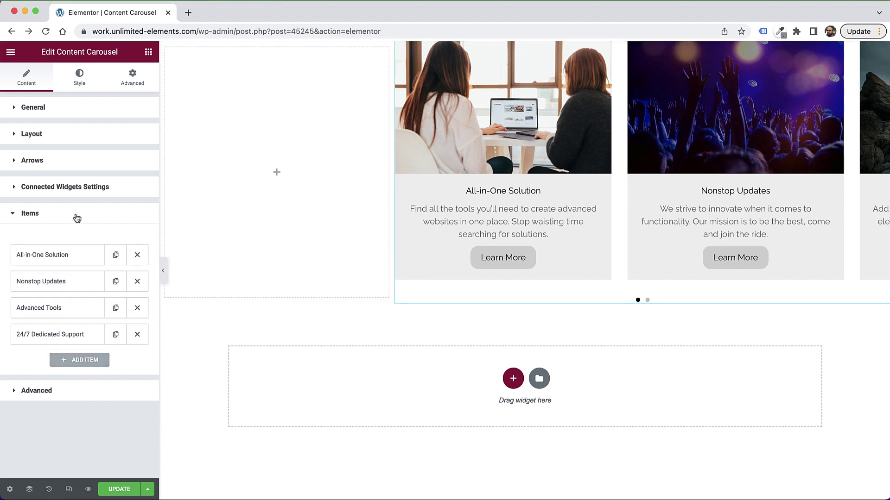
Step: Under Connected Widgets Settings, switch Enable Remote Connection to YES
{"action": "left_click", "coordinate": [64, 187]}
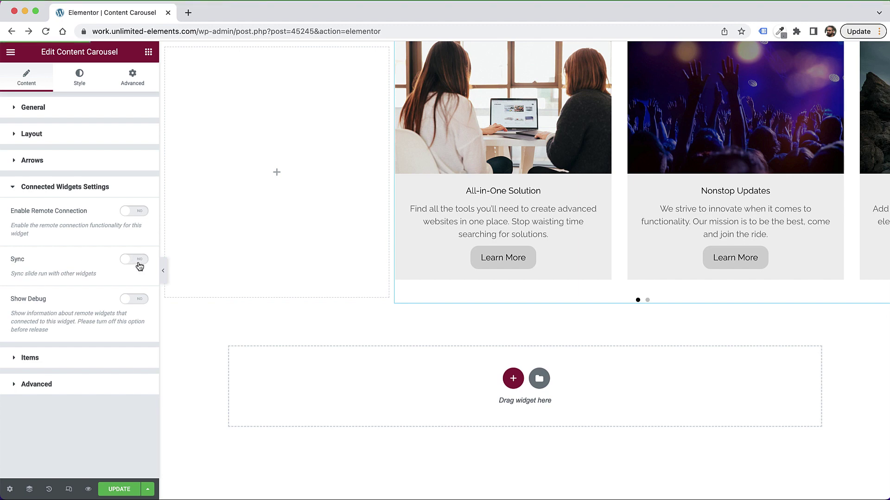
{"action": "left_click", "coordinate": [133, 211]}
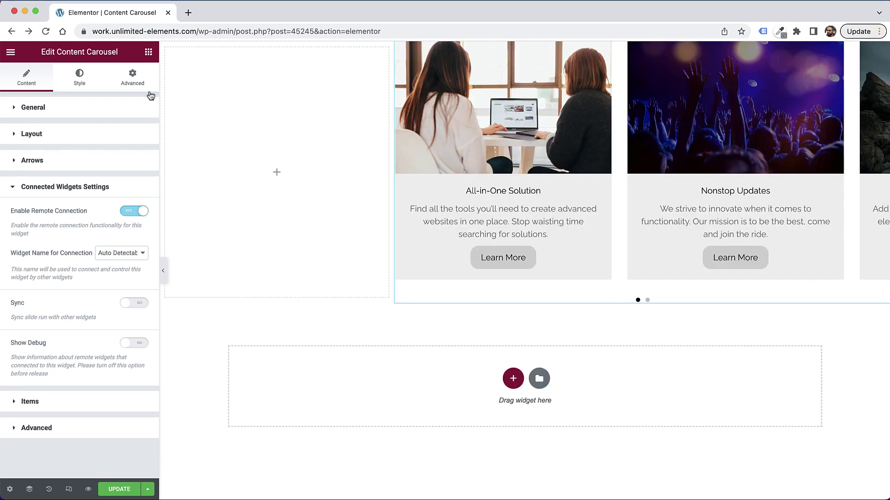
{"action": "left_click", "coordinate": [148, 52]}
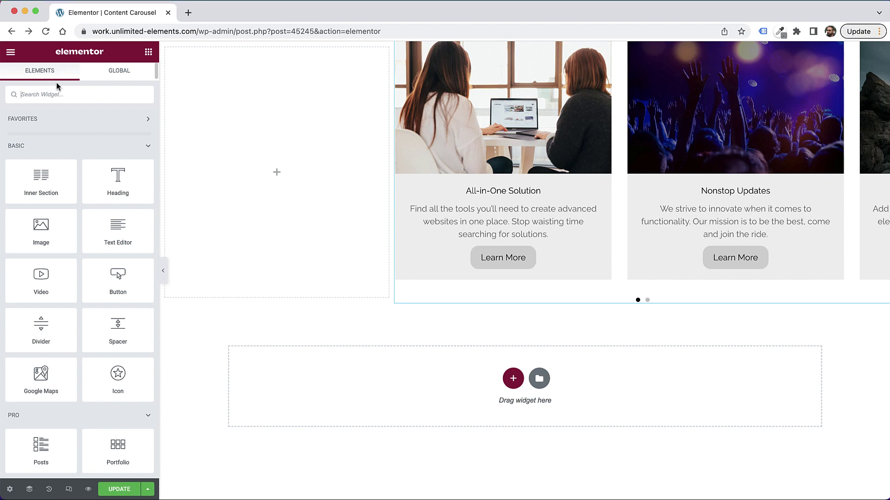
Step: Search 'remote' and drop a Remote Arrows widget into the empty left column
{"action": "type", "text": "remoote"}
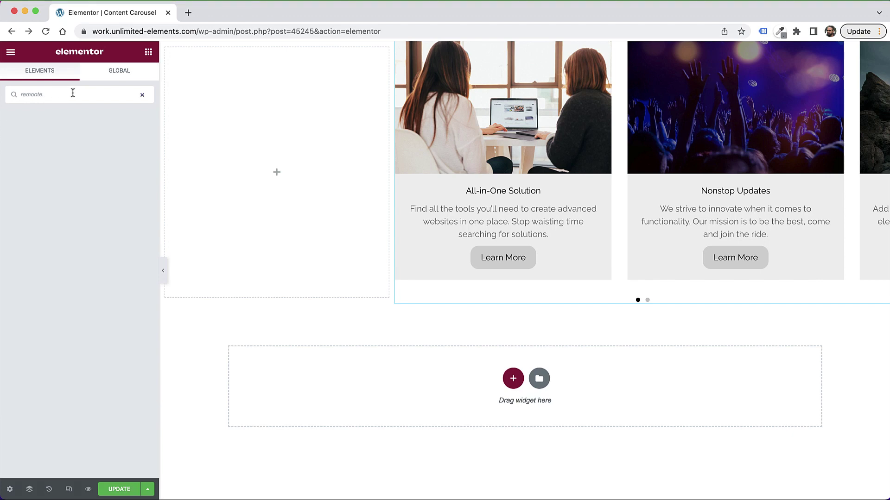
{"action": "key", "text": "BackSpace"}
{"action": "key", "text": "BackSpace"}
{"action": "key", "text": "BackSpace"}
{"action": "type", "text": "te"}
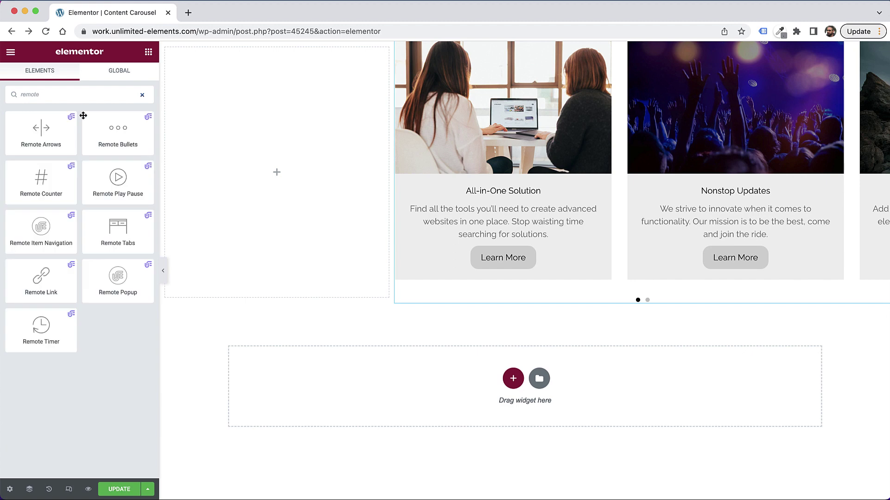
{"action": "left_click_drag", "start_coordinate": [83, 116], "coordinate": [287, 137]}
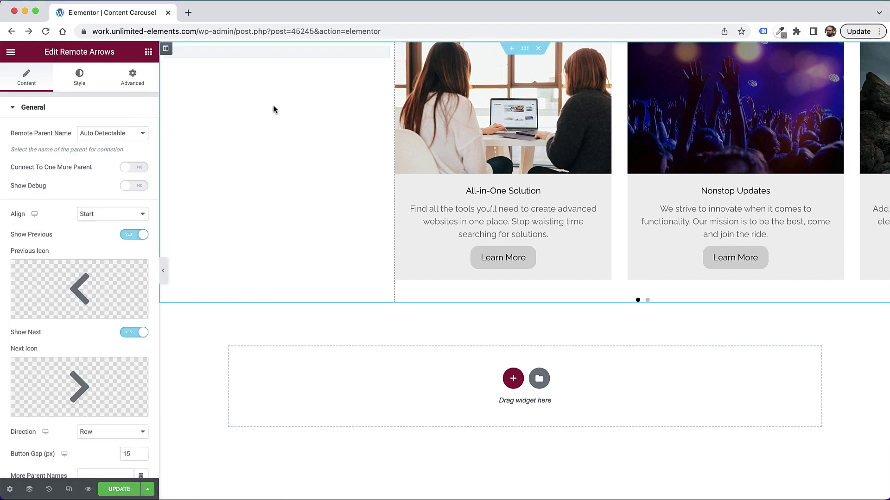
Step: Test the remote previous and next arrows by moving the carousel back and forth
{"action": "left_click", "coordinate": [213, 68]}
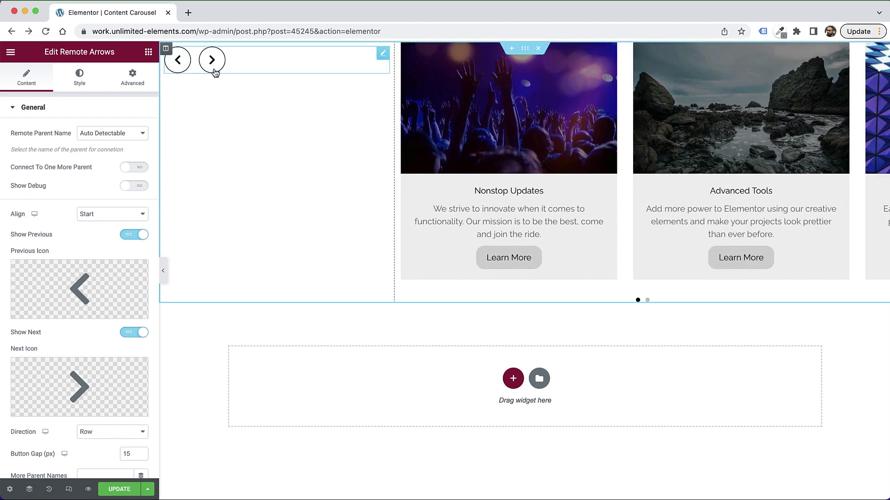
{"action": "left_click", "coordinate": [179, 60]}
{"action": "left_click", "coordinate": [179, 61]}
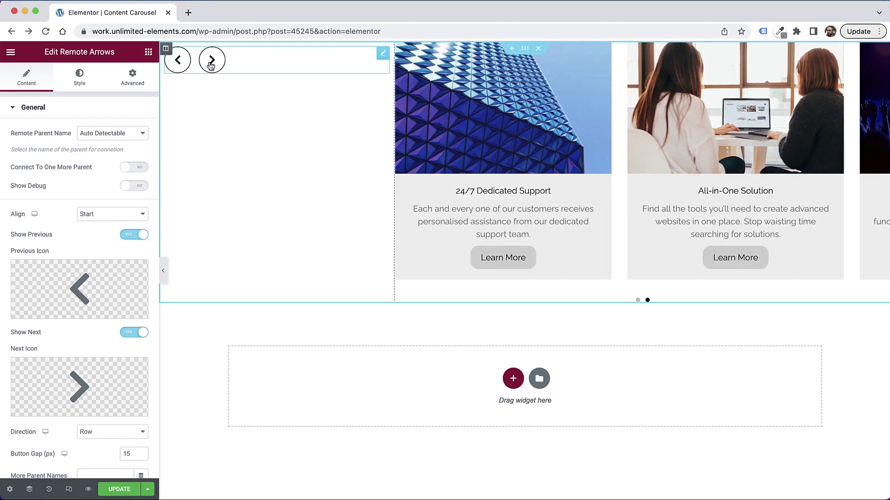
{"action": "left_click", "coordinate": [211, 60]}
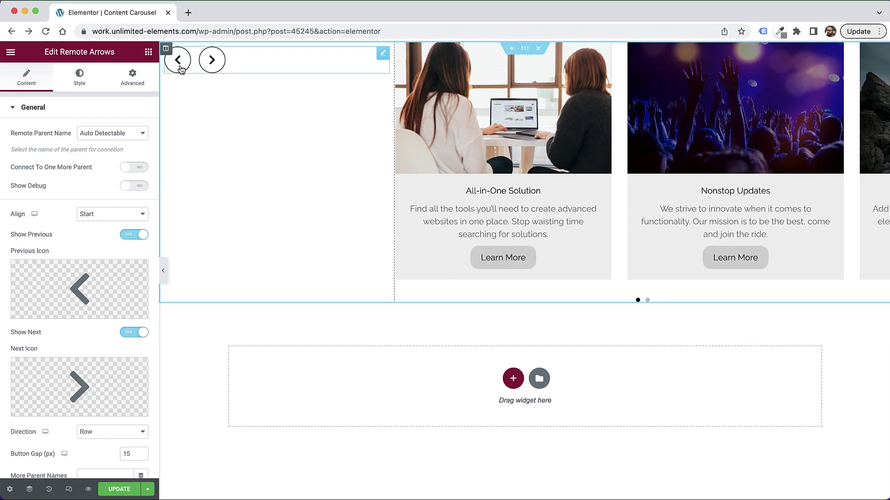
{"action": "left_click", "coordinate": [217, 69]}
{"action": "left_click", "coordinate": [176, 60]}
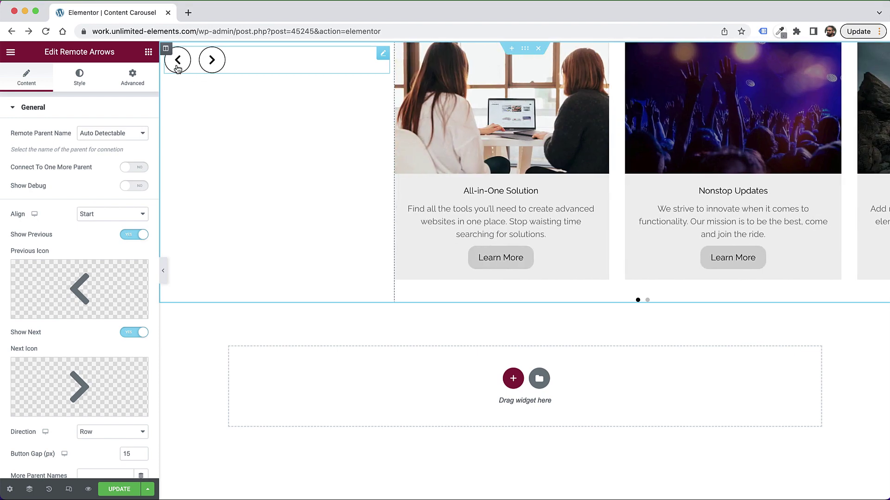
{"action": "left_click", "coordinate": [149, 52]}
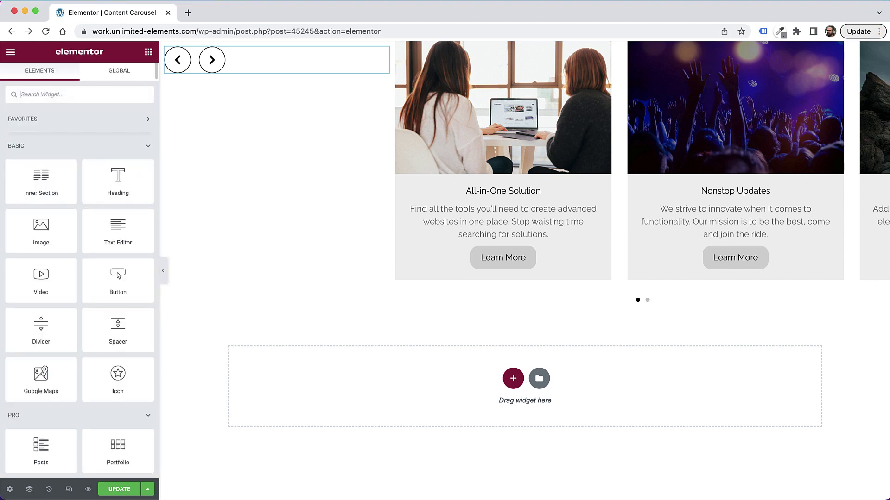
Step: Add Remote Bullets below the arrows with Show Counter enabled, and test jumping slides
{"action": "type", "text": "remote"}
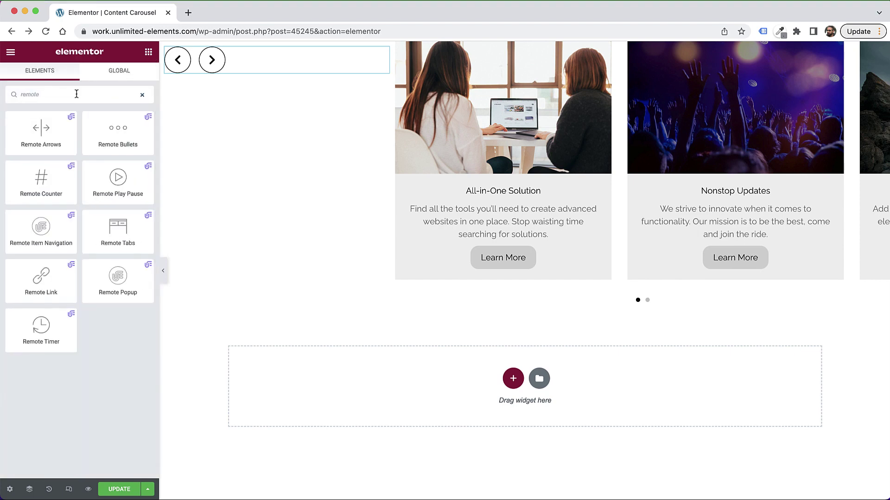
{"action": "left_click_drag", "start_coordinate": [118, 132], "coordinate": [210, 66]}
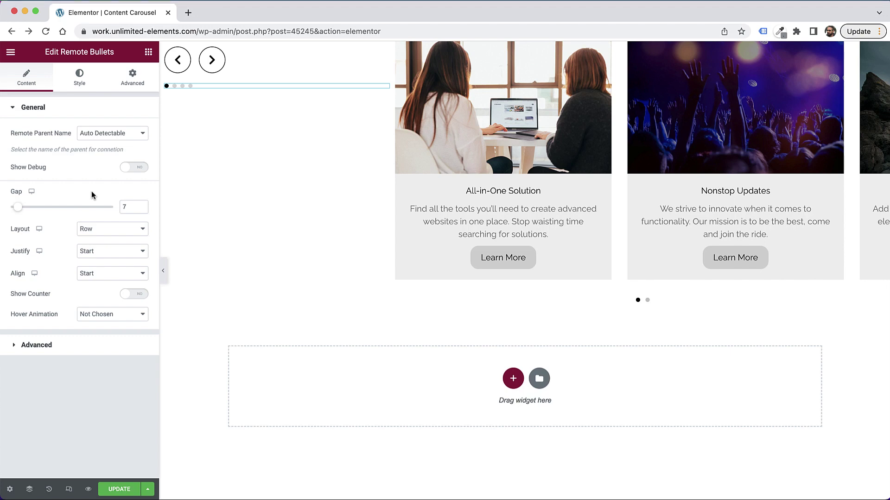
{"action": "left_click", "coordinate": [133, 294]}
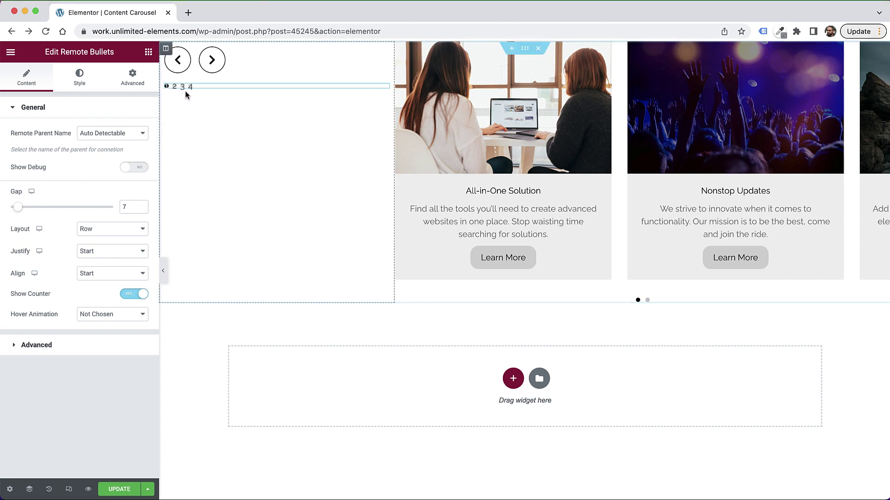
{"action": "left_click", "coordinate": [183, 88]}
{"action": "left_click", "coordinate": [174, 90]}
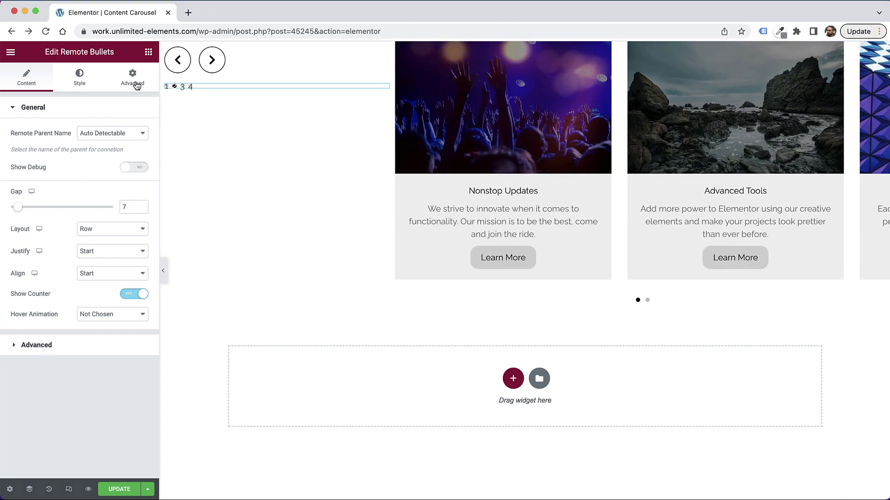
Step: Set the bullet width and height to 20 each in the Style settings
{"action": "left_click", "coordinate": [79, 79]}
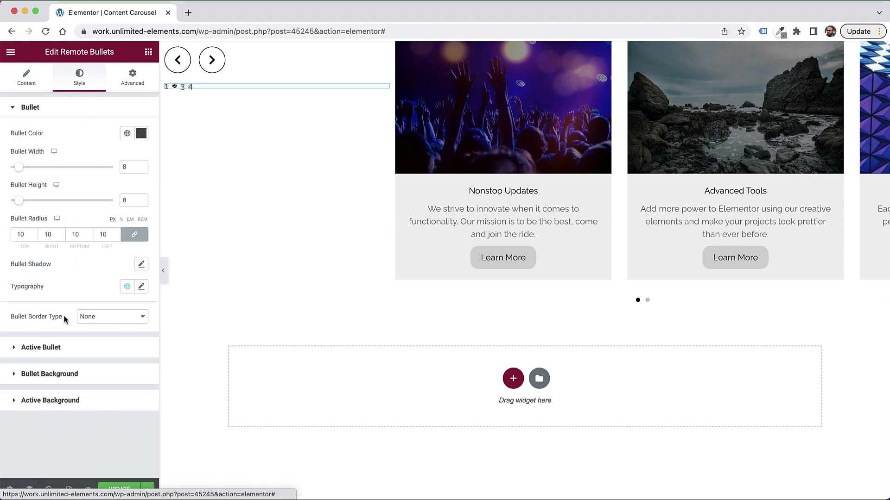
{"action": "left_click", "coordinate": [132, 165]}
{"action": "type", "text": "20"}
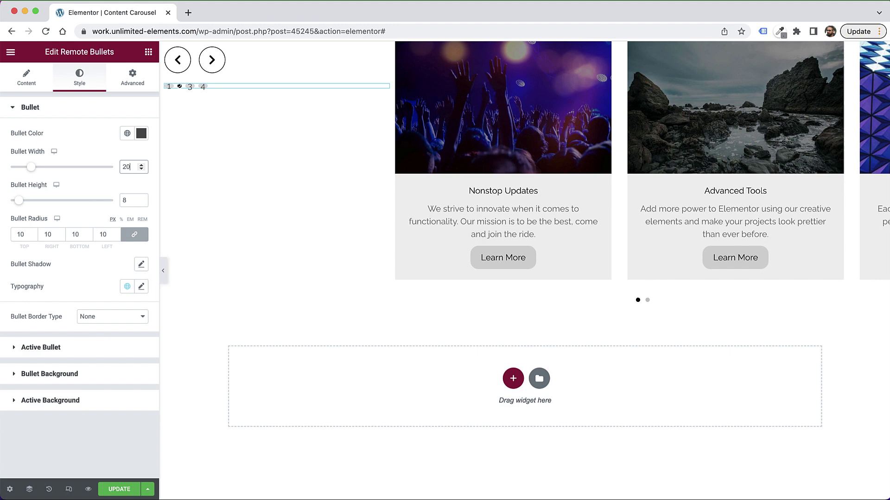
{"action": "key", "text": "Tab"}
{"action": "type", "text": "20"}
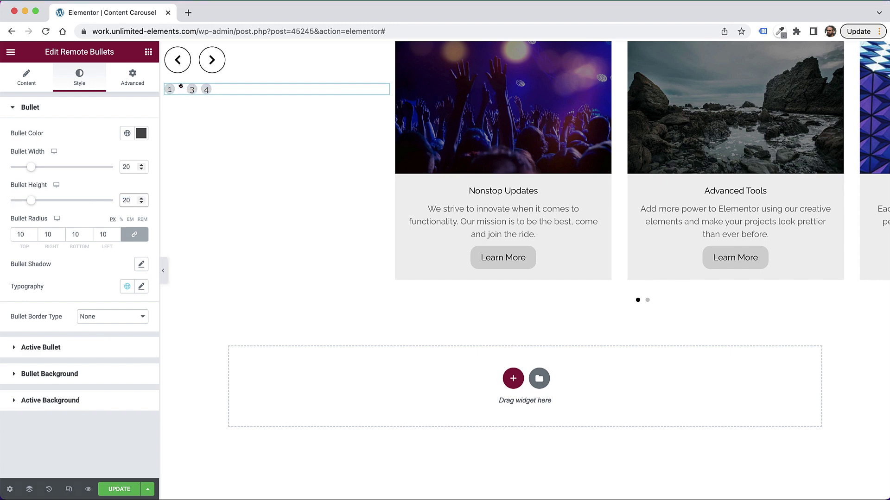
Step: Give the active bullet height 20 and width 80, then test slides 3, 2 and 1
{"action": "left_click", "coordinate": [99, 347]}
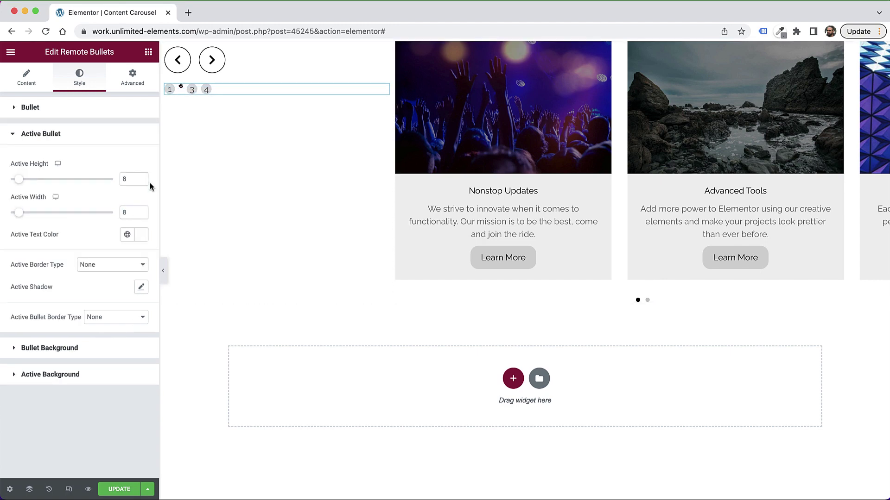
{"action": "left_click", "coordinate": [133, 180]}
{"action": "type", "text": "20"}
{"action": "left_click", "coordinate": [125, 212]}
{"action": "type", "text": "80"}
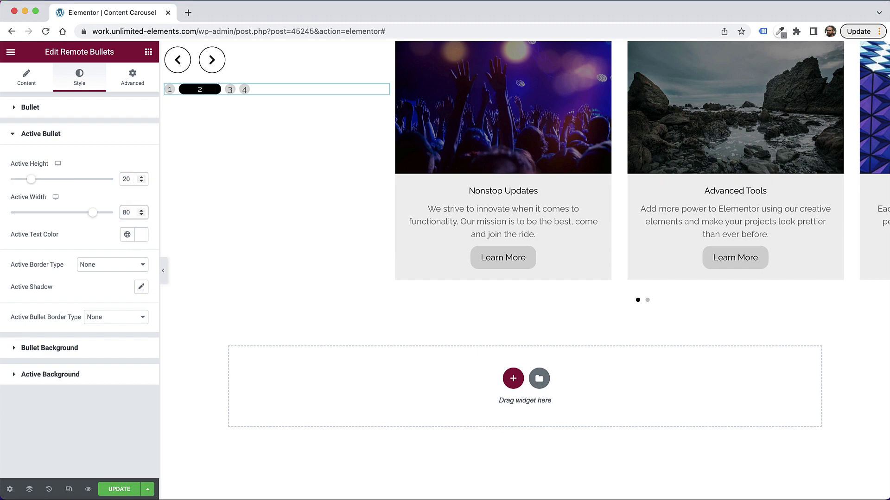
{"action": "left_click", "coordinate": [230, 91]}
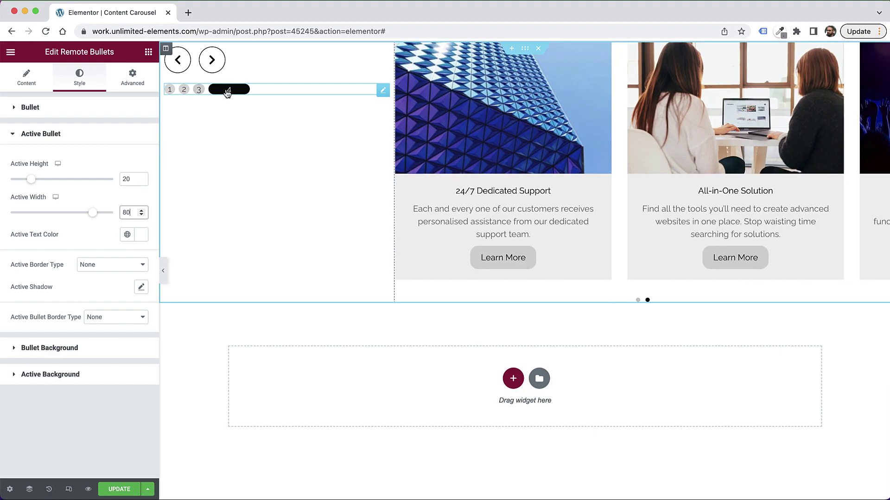
{"action": "left_click", "coordinate": [188, 90]}
{"action": "left_click", "coordinate": [172, 91]}
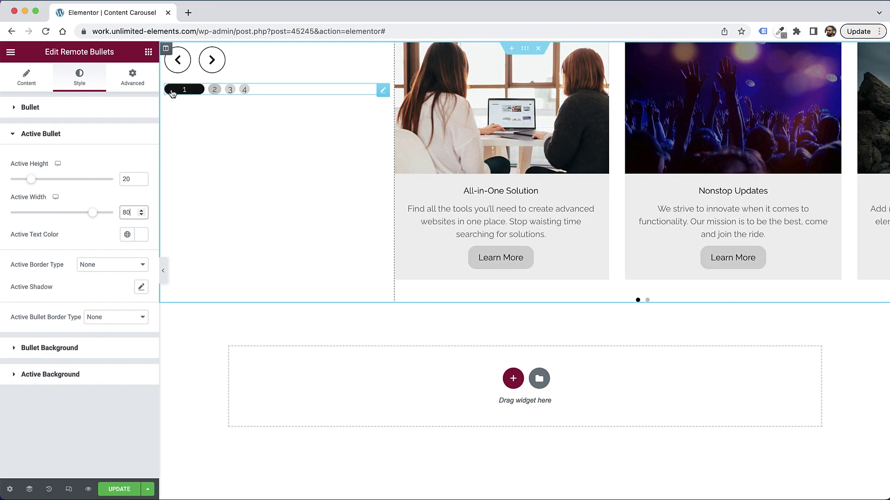
Step: Search 'remote c' and add a Remote Counter above the arrows, then advance the carousel
{"action": "left_click", "coordinate": [148, 52]}
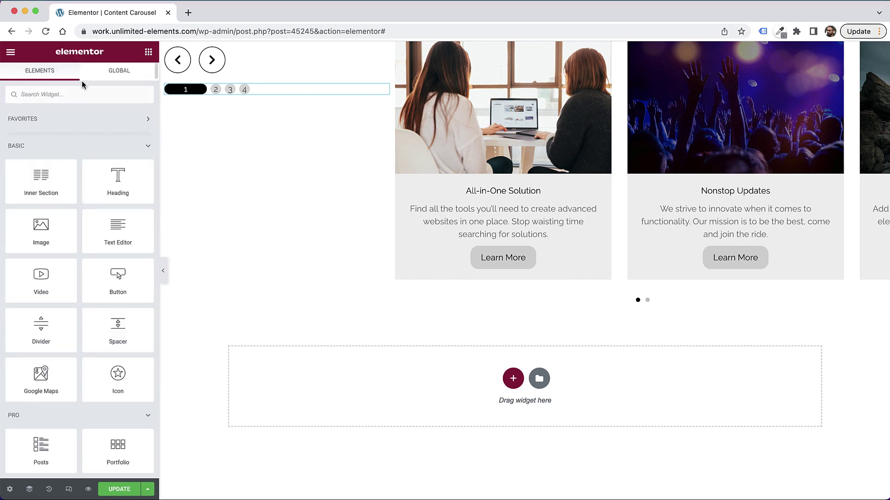
{"action": "left_click", "coordinate": [50, 98]}
{"action": "type", "text": "remote co"}
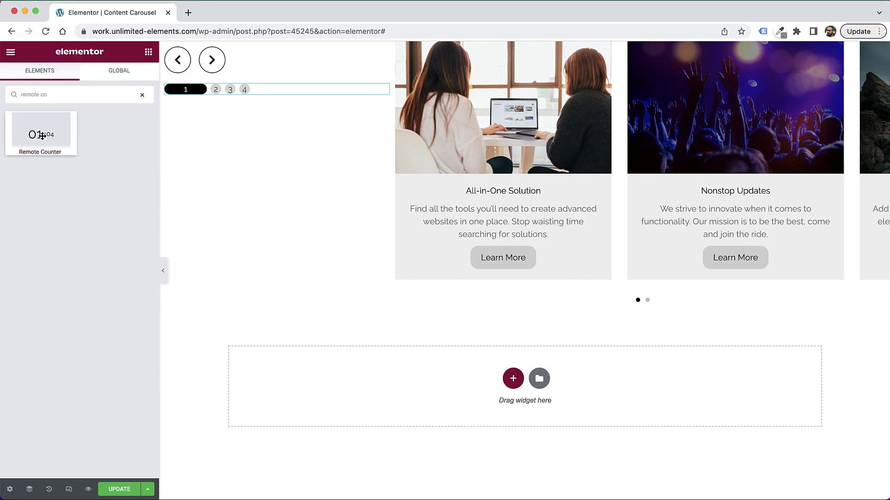
{"action": "left_click_drag", "start_coordinate": [41, 130], "coordinate": [232, 57]}
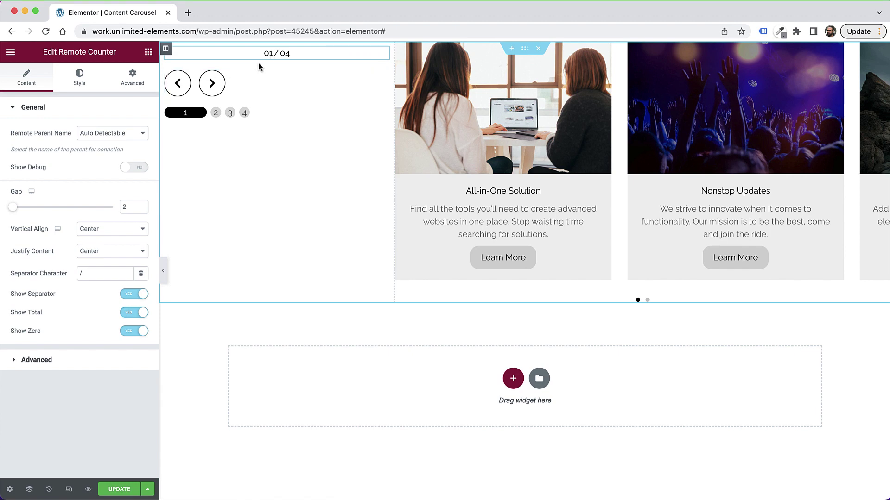
{"action": "left_click", "coordinate": [214, 85]}
{"action": "left_click", "coordinate": [214, 86]}
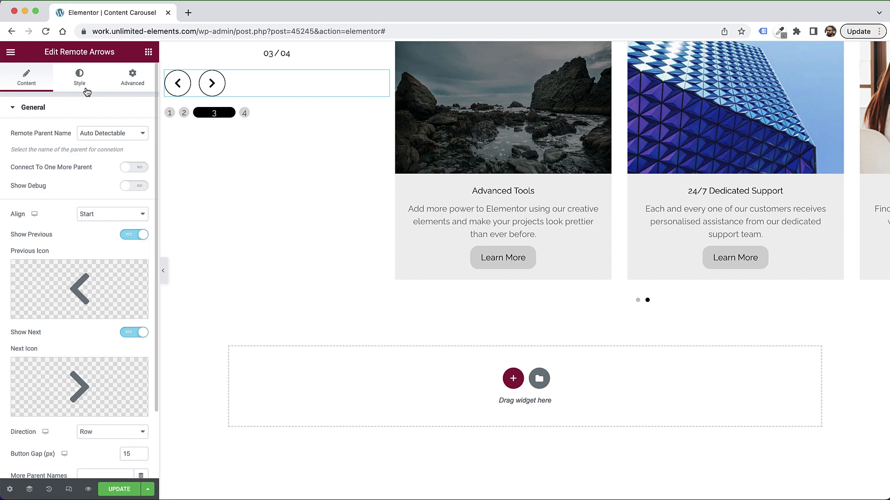
{"action": "left_click", "coordinate": [126, 215]}
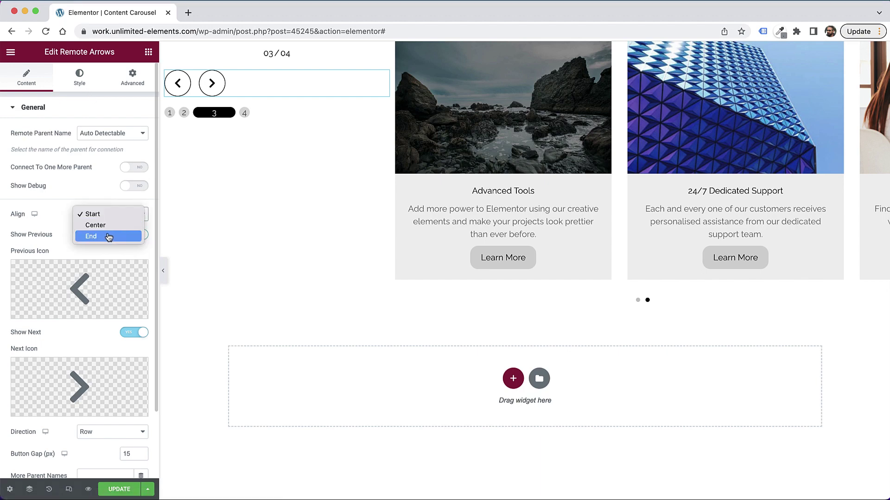
{"action": "left_click", "coordinate": [95, 193]}
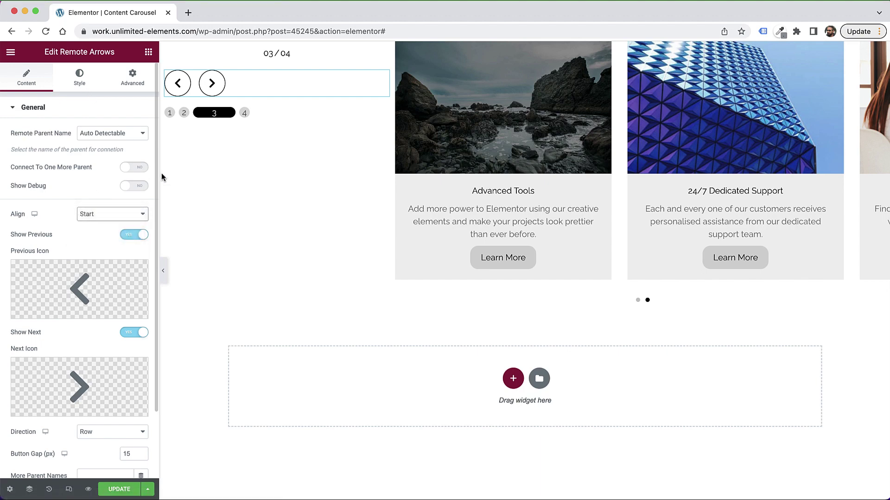
Step: Justify the counter to Start and set its current-number typography size to 82
{"action": "left_click", "coordinate": [264, 57]}
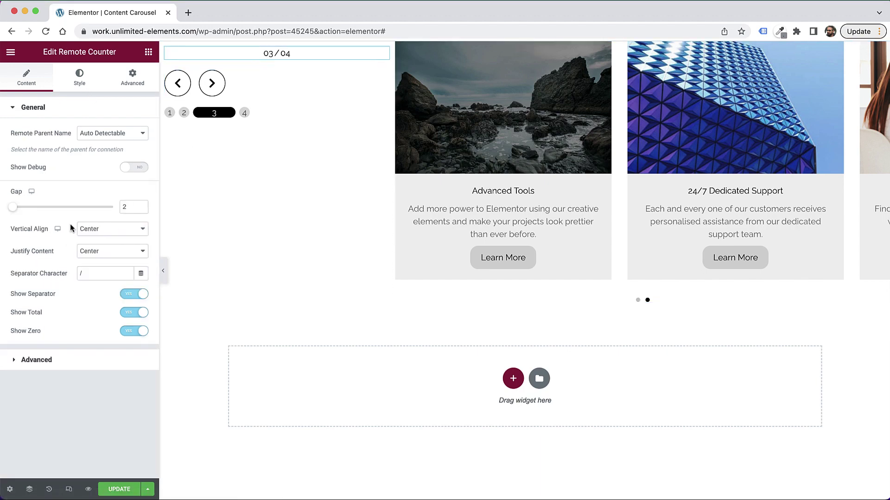
{"action": "left_click", "coordinate": [93, 249]}
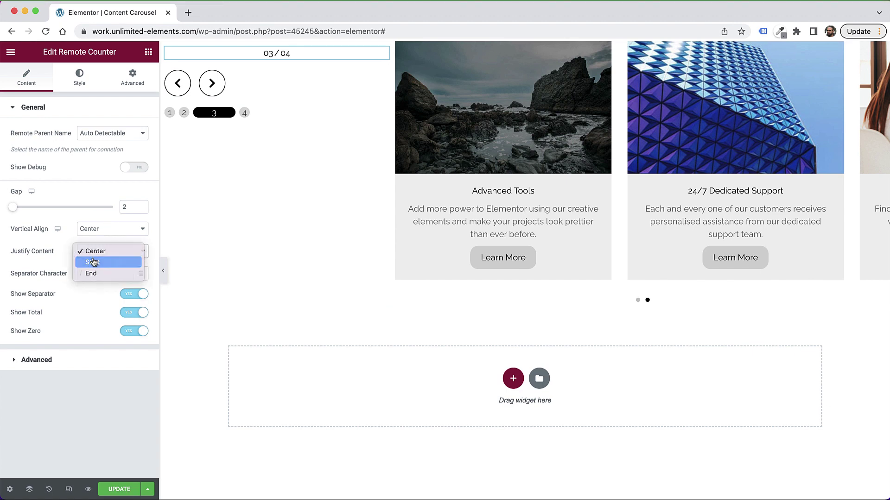
{"action": "left_click", "coordinate": [94, 260]}
{"action": "left_click", "coordinate": [81, 85]}
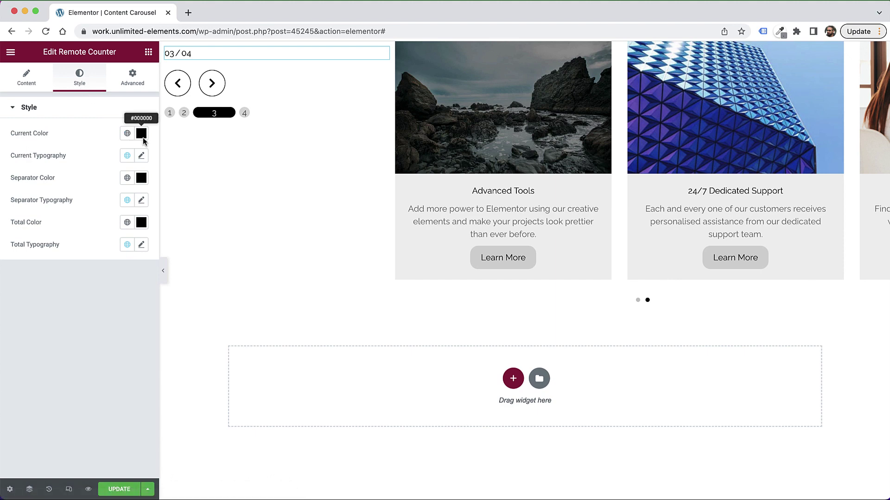
{"action": "left_click", "coordinate": [142, 156]}
{"action": "left_click", "coordinate": [121, 240]}
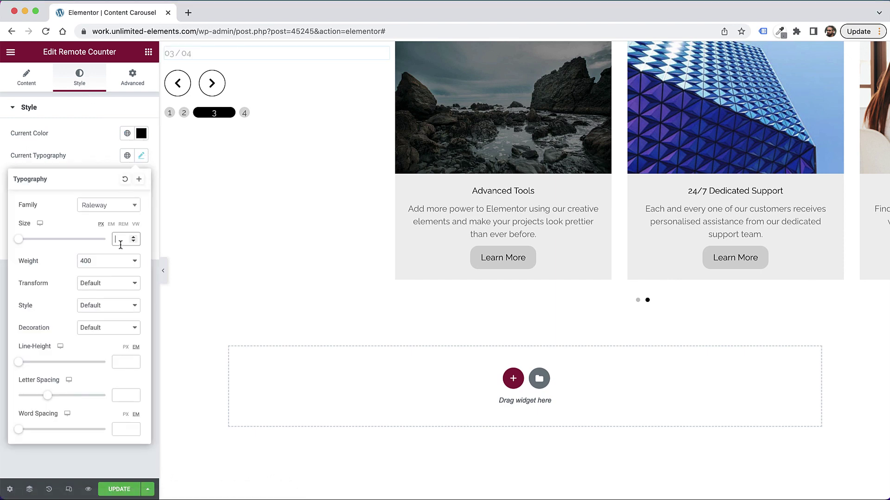
{"action": "type", "text": "82"}
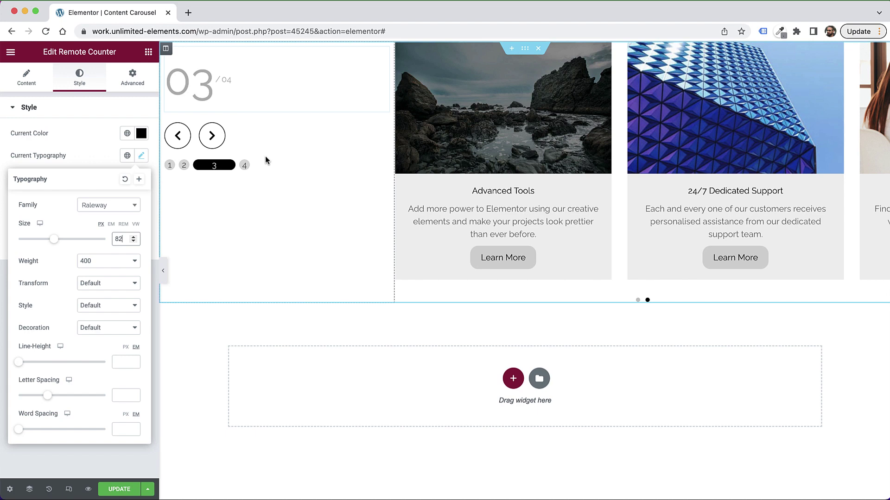
Step: Check the arrows advance the carousel and the bullets jump to slides 3 and 4
{"action": "left_click", "coordinate": [213, 135]}
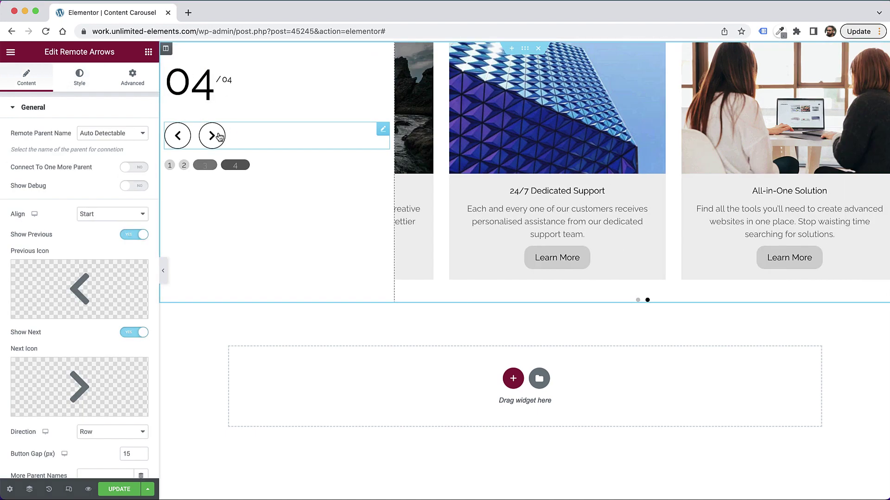
{"action": "left_click", "coordinate": [214, 135]}
{"action": "left_click", "coordinate": [213, 135]}
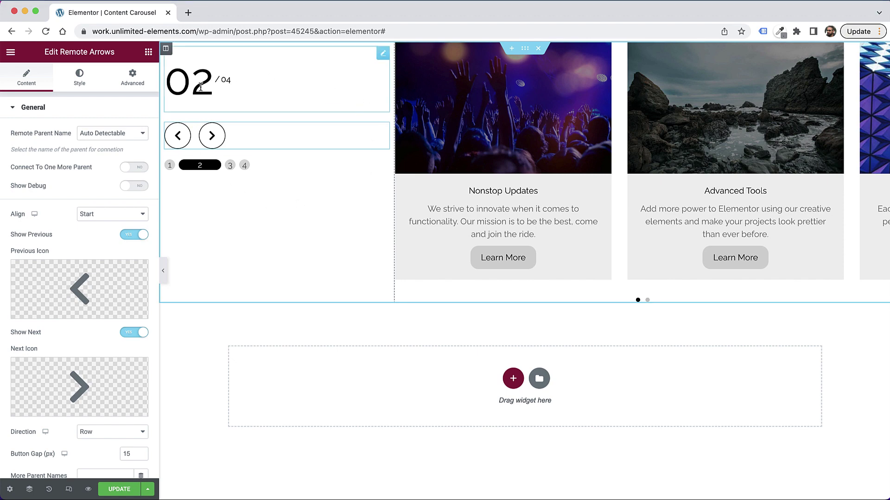
{"action": "left_click", "coordinate": [231, 168]}
{"action": "left_click", "coordinate": [245, 166]}
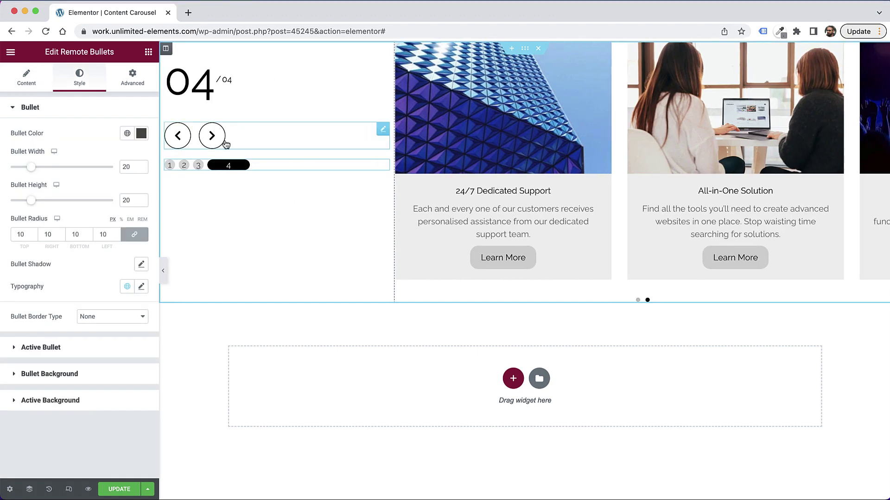
Step: Set the counter column's Vertical Align to Middle
{"action": "left_click", "coordinate": [165, 48]}
{"action": "left_click", "coordinate": [95, 155]}
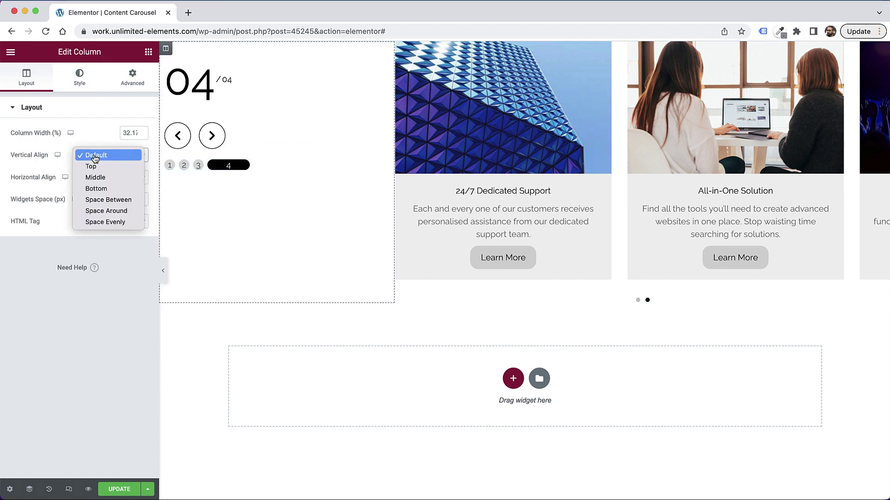
{"action": "left_click", "coordinate": [123, 178]}
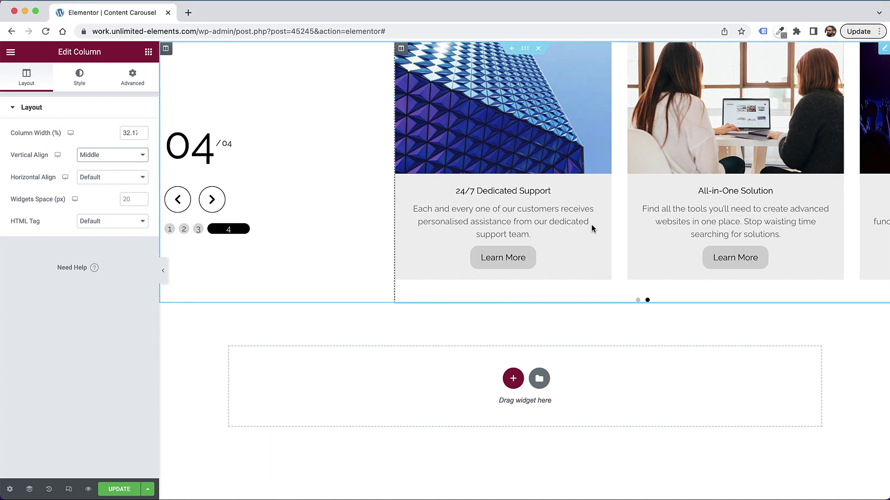
Step: Turn off Show Dots in the Content Carousel's Layout settings and test the remote bullets
{"action": "left_click", "coordinate": [499, 104]}
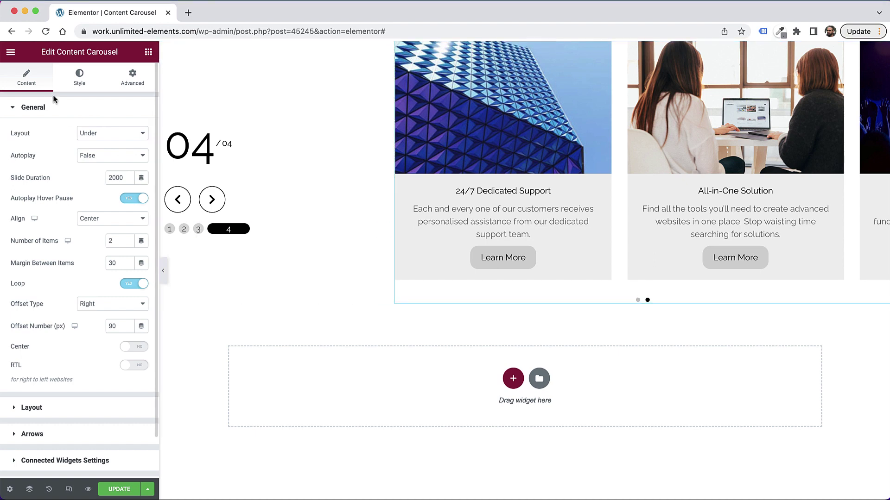
{"action": "left_click", "coordinate": [35, 109]}
{"action": "left_click", "coordinate": [35, 133]}
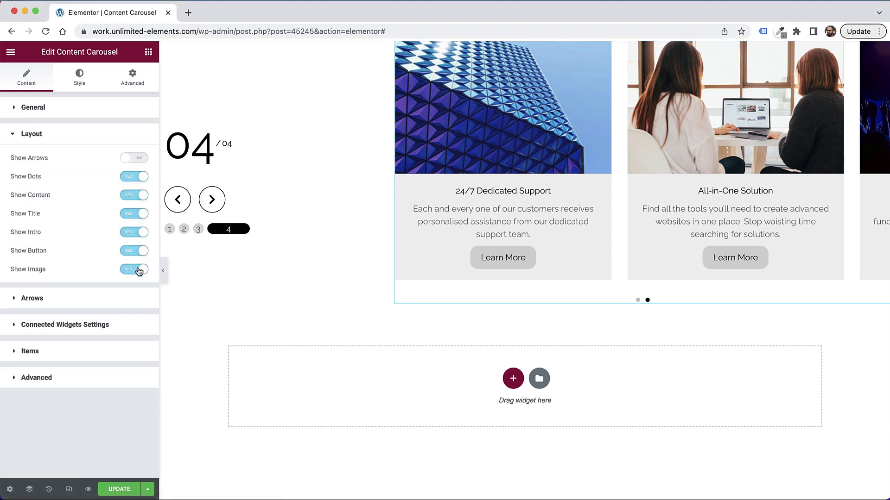
{"action": "left_click", "coordinate": [140, 176]}
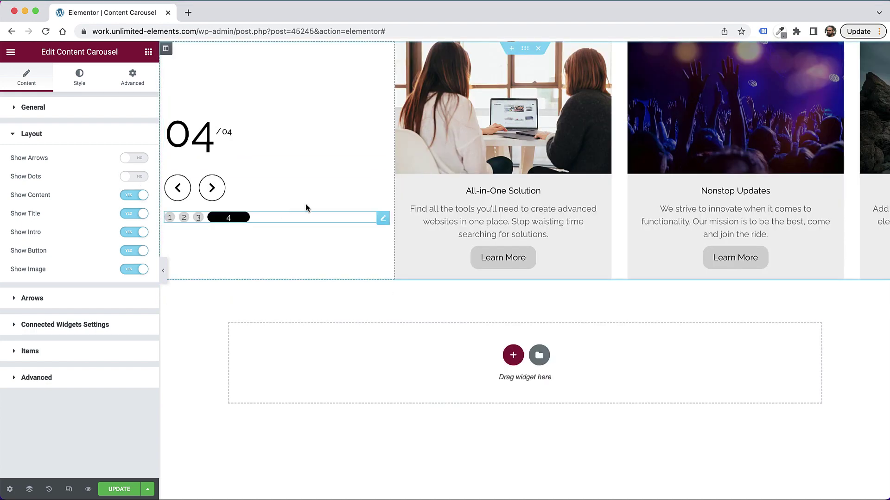
{"action": "left_click", "coordinate": [186, 221]}
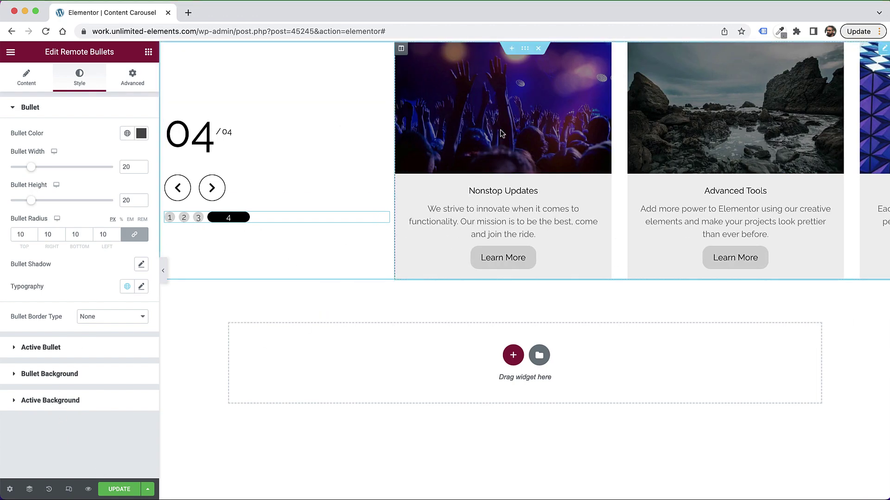
{"action": "left_click", "coordinate": [646, 129]}
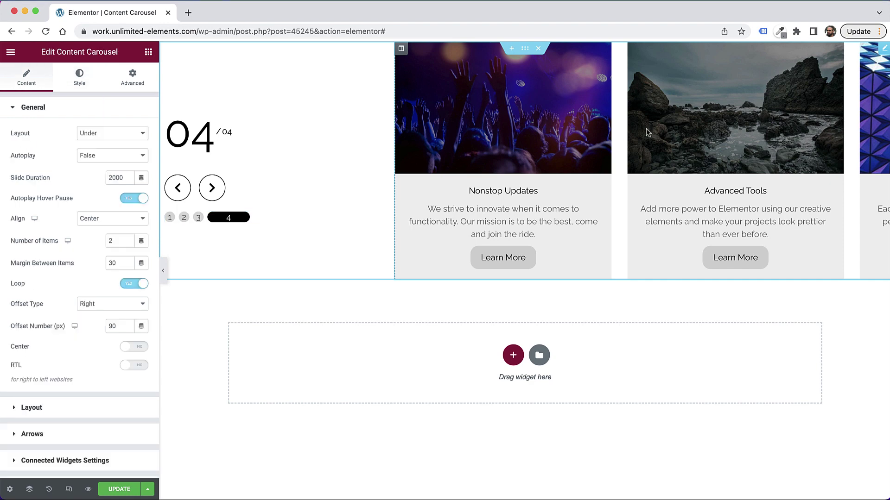
Step: Set the All-in-One Solution item's source to Template, using Template - Menu Buttons | Page
{"action": "left_click", "coordinate": [42, 116]}
{"action": "left_click", "coordinate": [30, 213]}
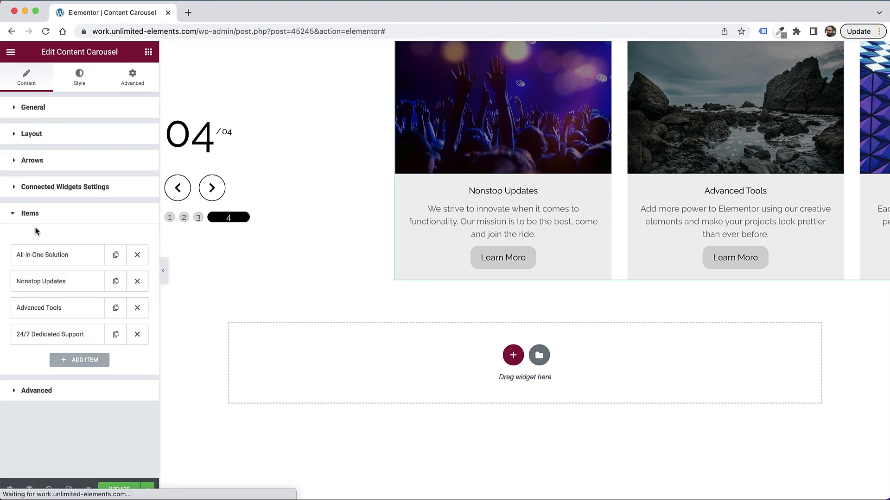
{"action": "left_click", "coordinate": [37, 254]}
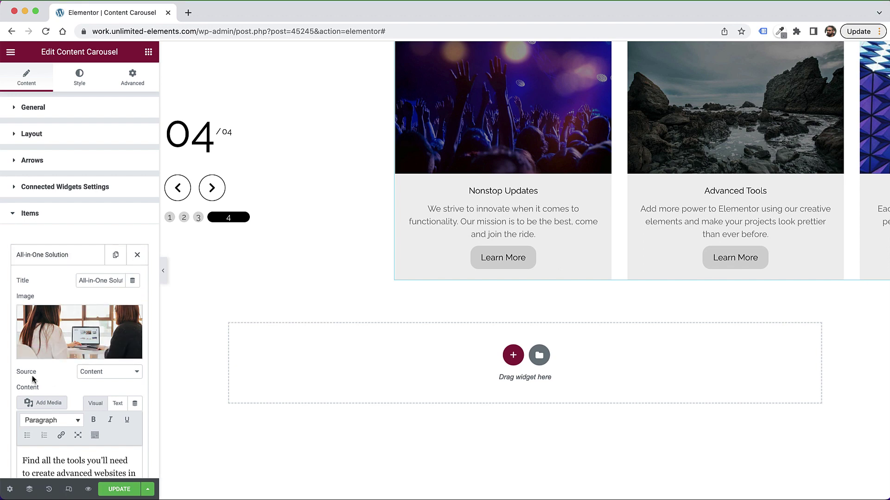
{"action": "left_click", "coordinate": [101, 372]}
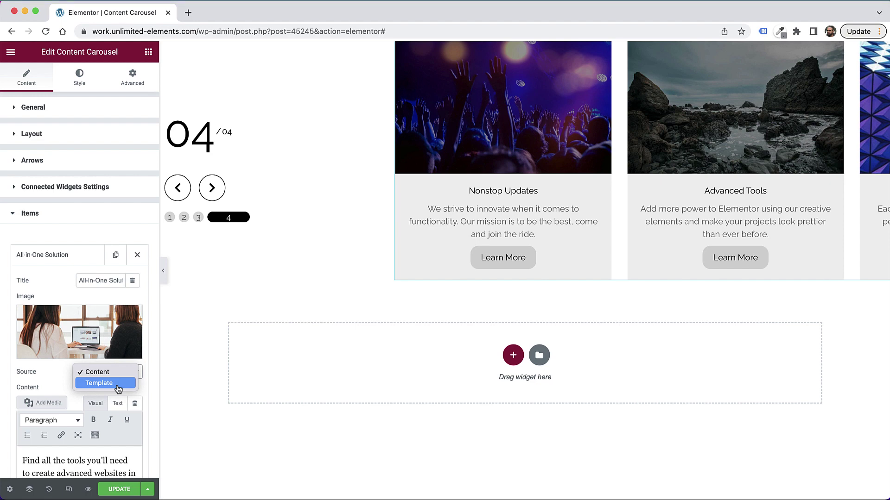
{"action": "left_click", "coordinate": [106, 383]}
{"action": "left_click", "coordinate": [87, 402]}
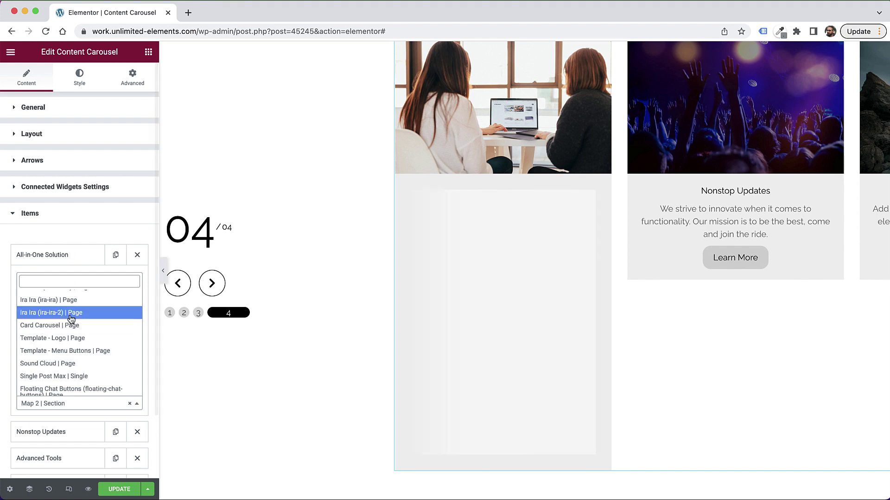
{"action": "left_click", "coordinate": [94, 352]}
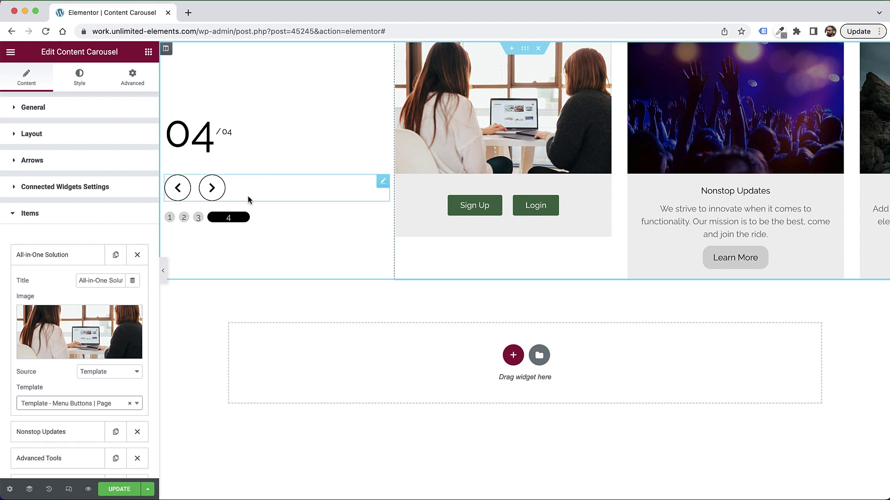
{"action": "left_click", "coordinate": [201, 219]}
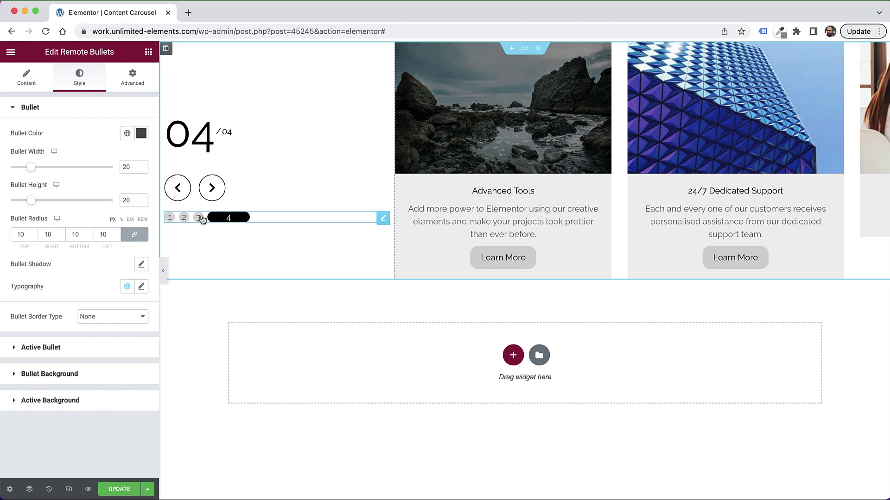